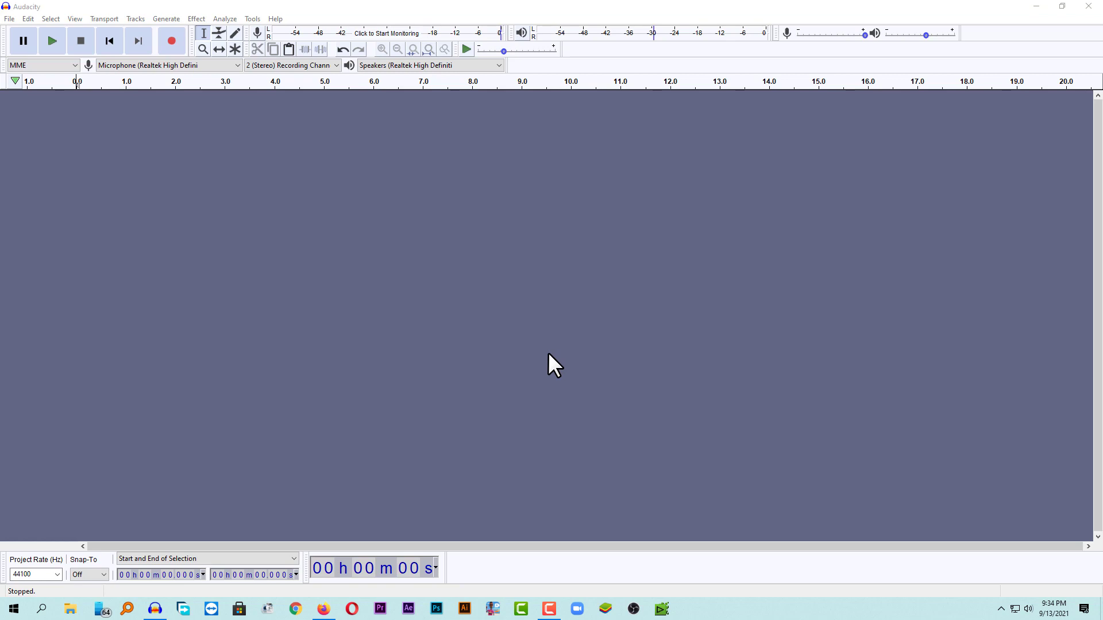
Record a voice sample of about 8 seconds on a new stereo track, ending with a moment of silence.
click(170, 45)
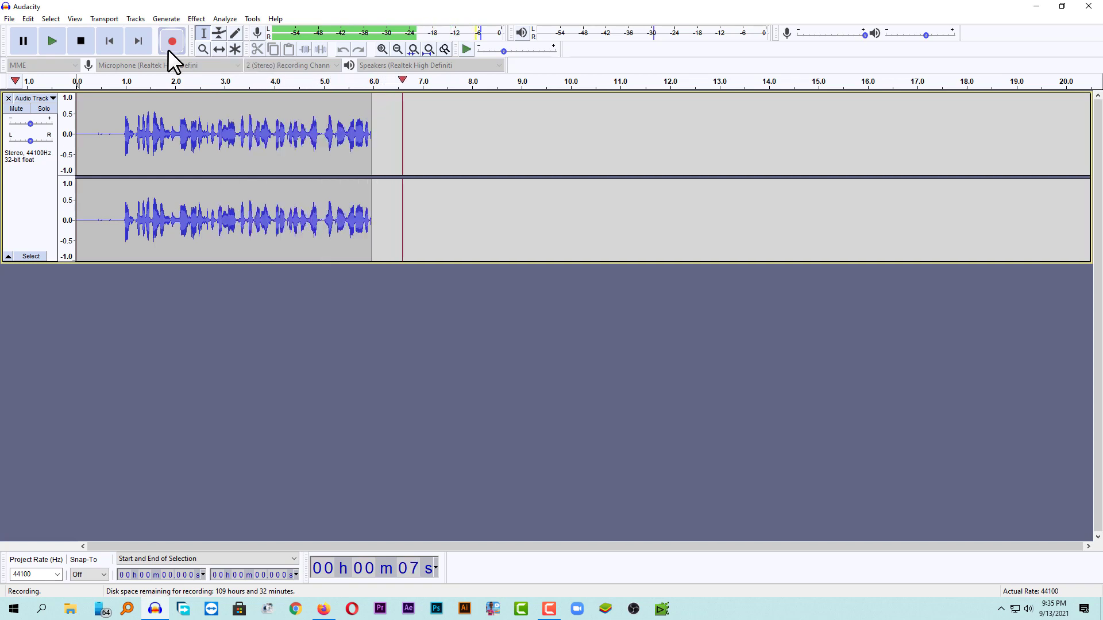
click(86, 42)
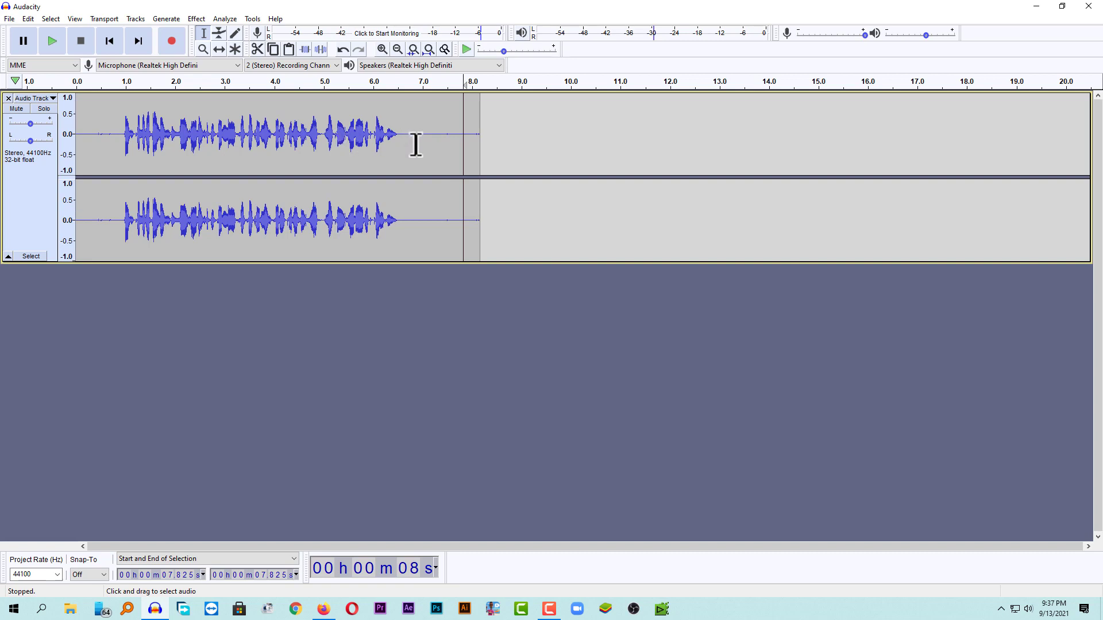
Play back the silent stretch after the speech, starting at about 6.6 seconds, to check its background noise.
drag(417, 146, 453, 151)
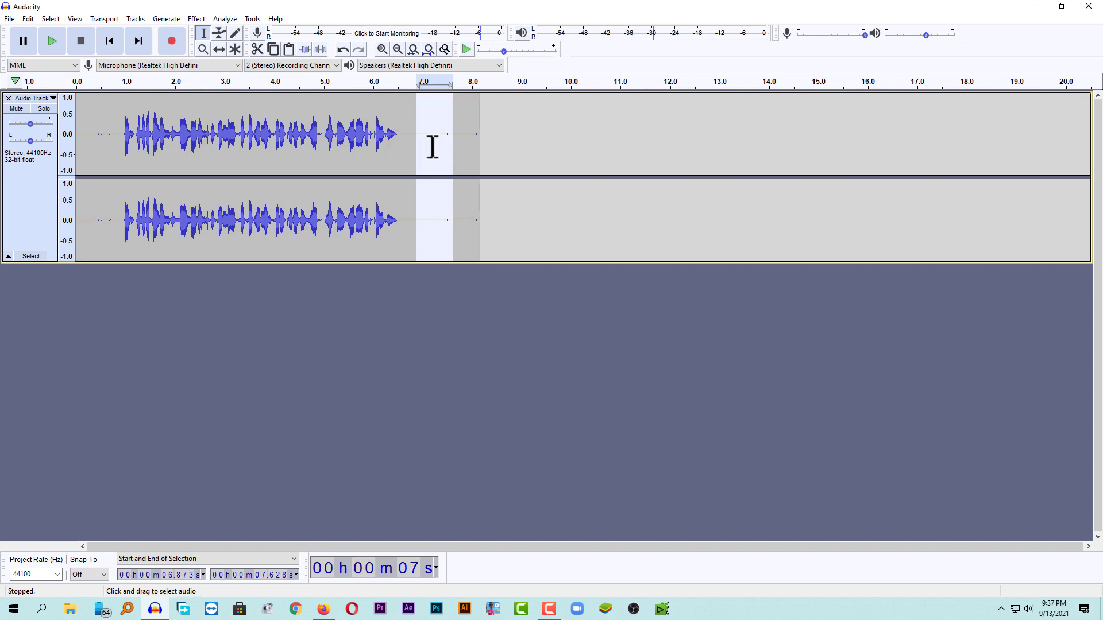
click(406, 136)
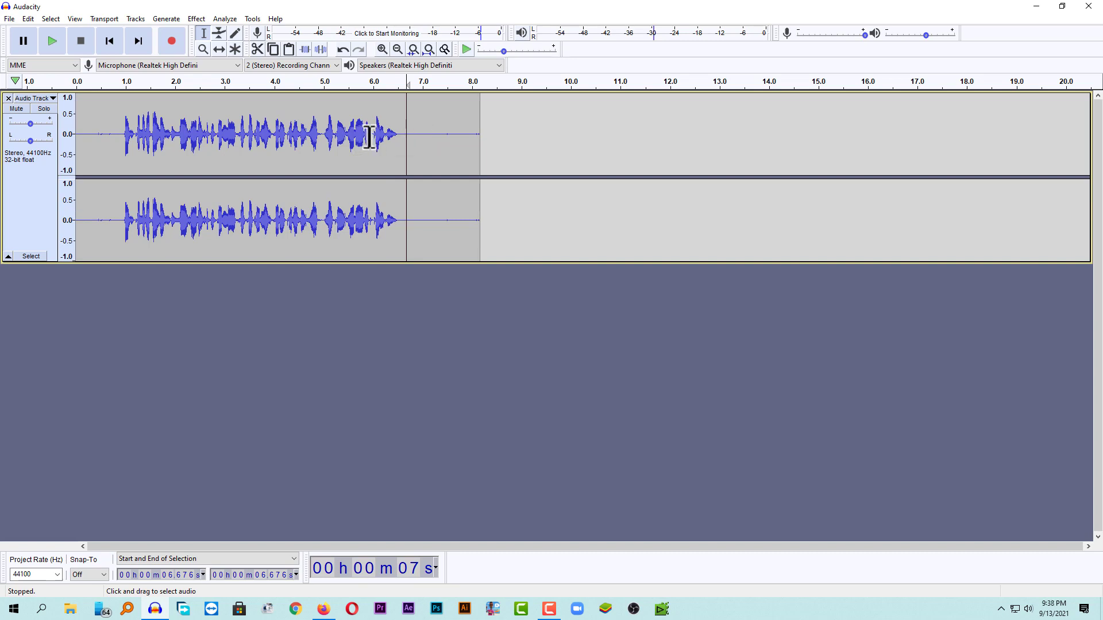
click(403, 137)
key(space)
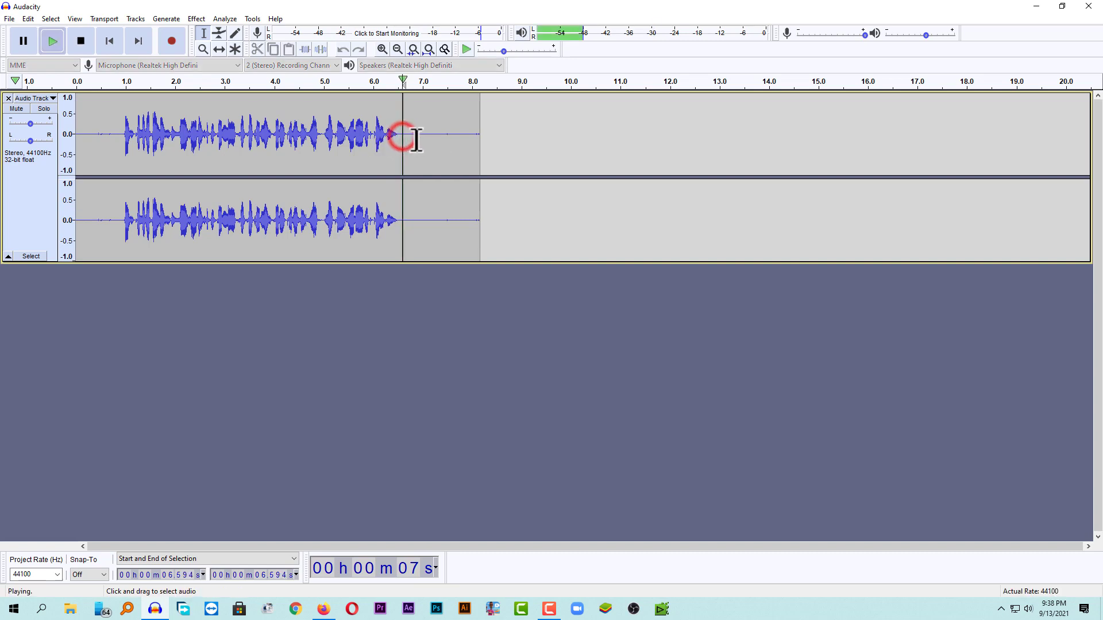
click(412, 135)
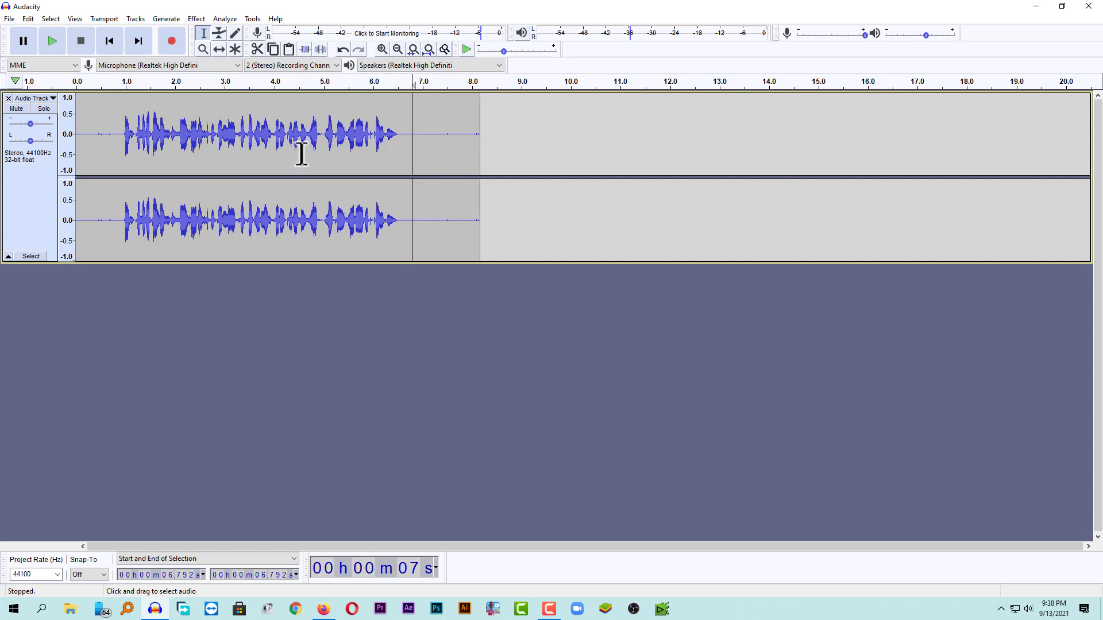
Open the macro manager and examine the command steps of the existing macros 01, Fade Ends, MP3 Conversion and TDR.
click(251, 19)
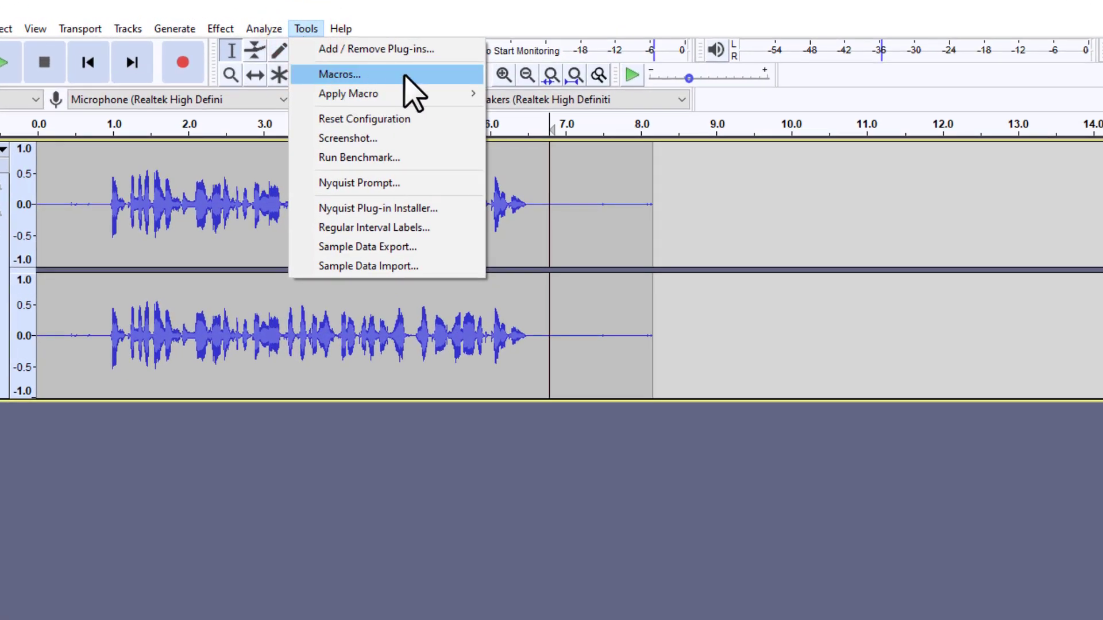
click(353, 74)
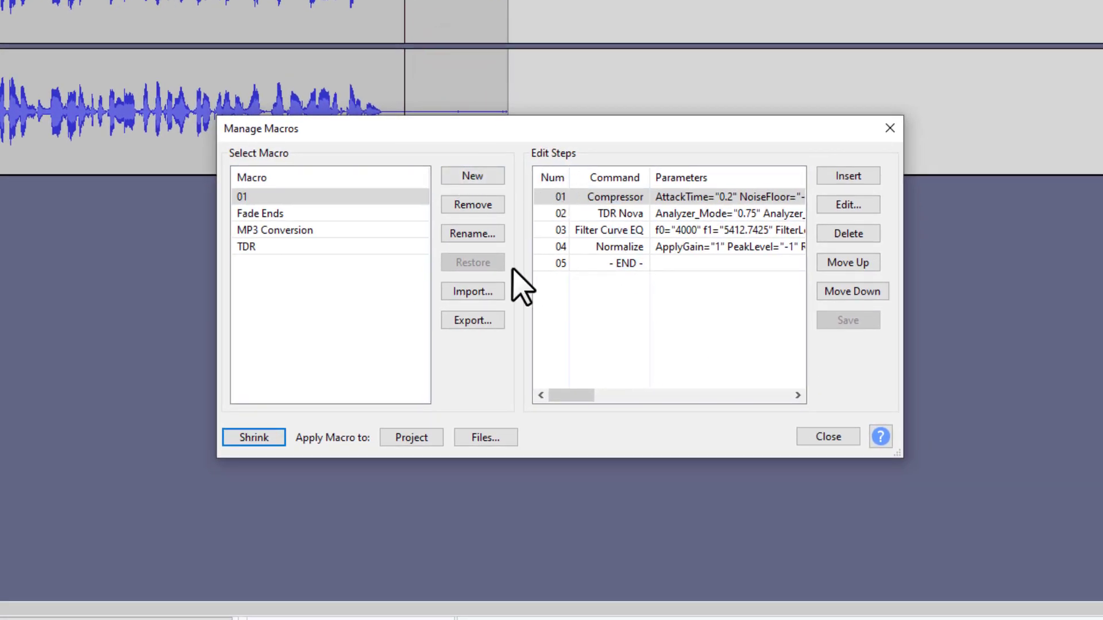
click(277, 245)
click(264, 217)
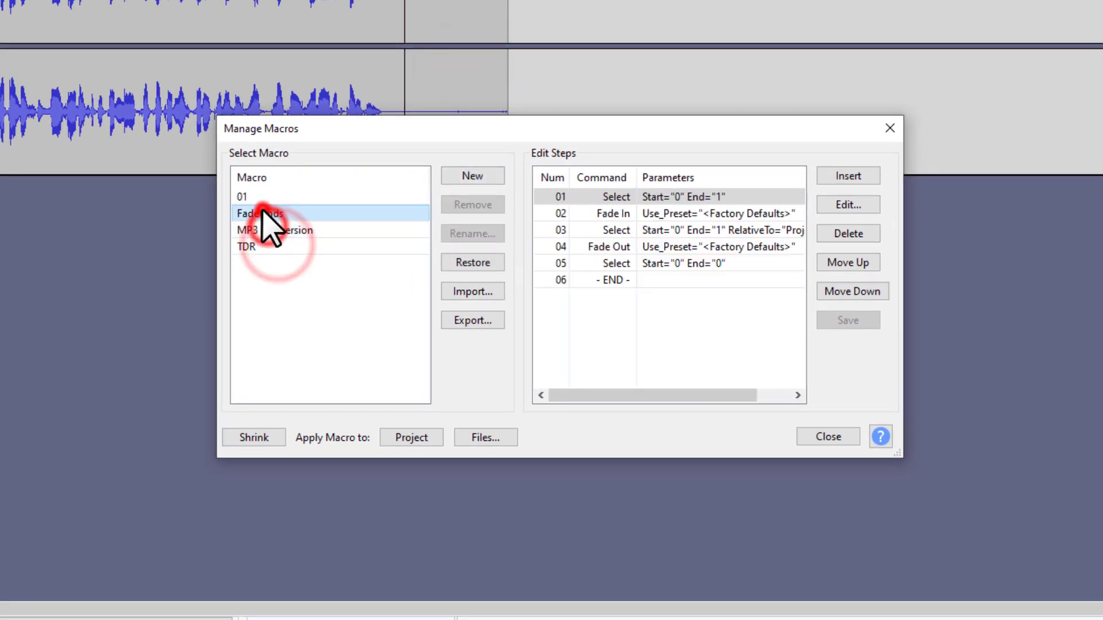
click(259, 197)
click(266, 247)
click(265, 230)
click(257, 197)
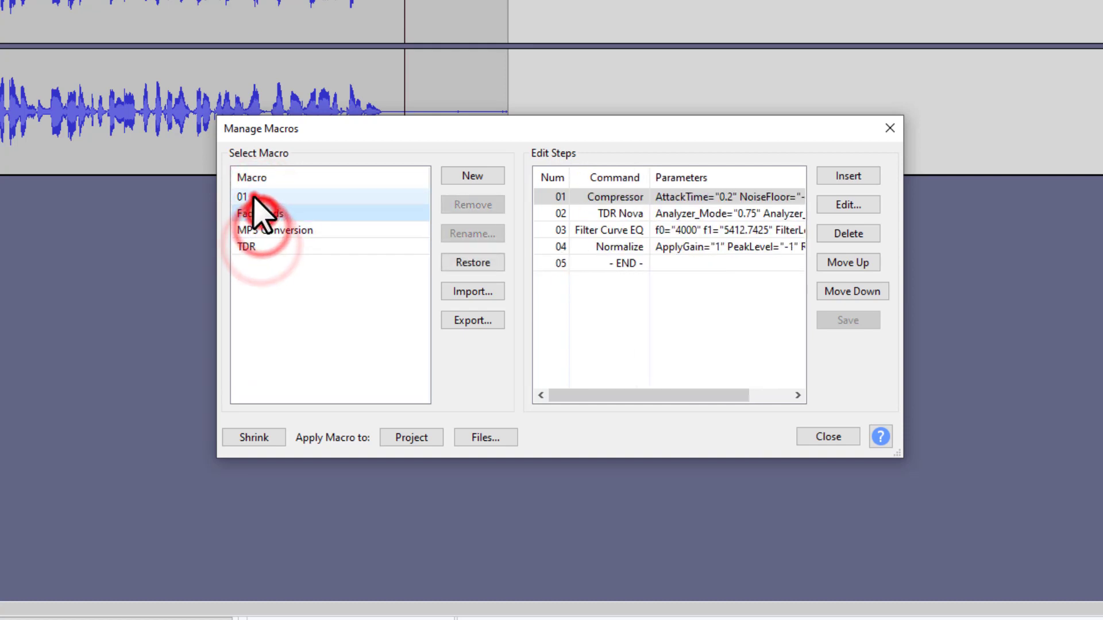
click(261, 214)
click(261, 247)
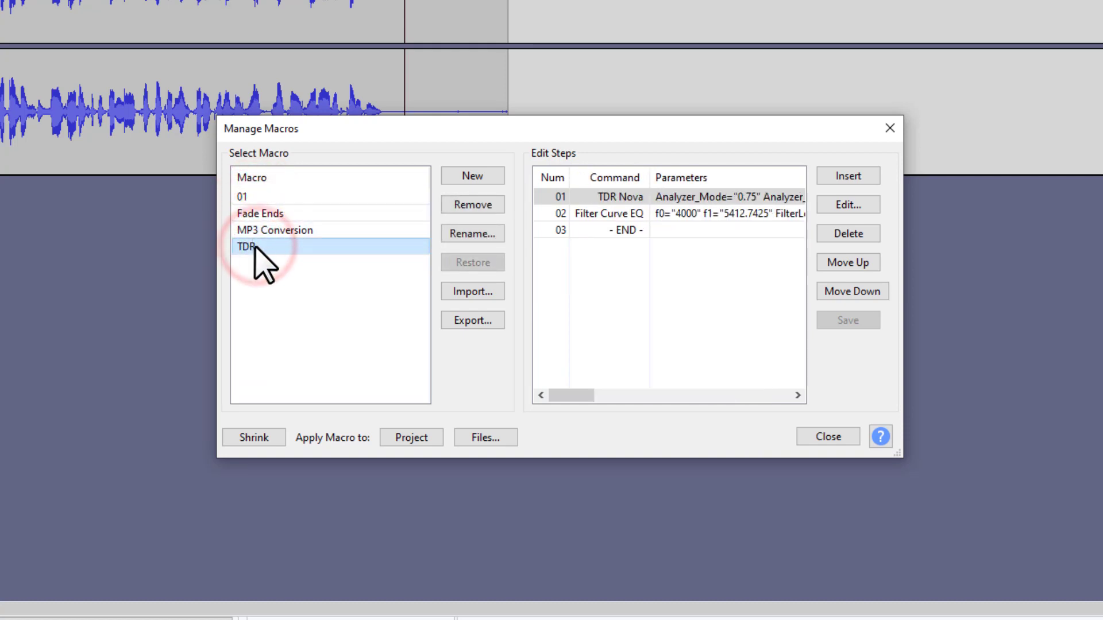
click(250, 197)
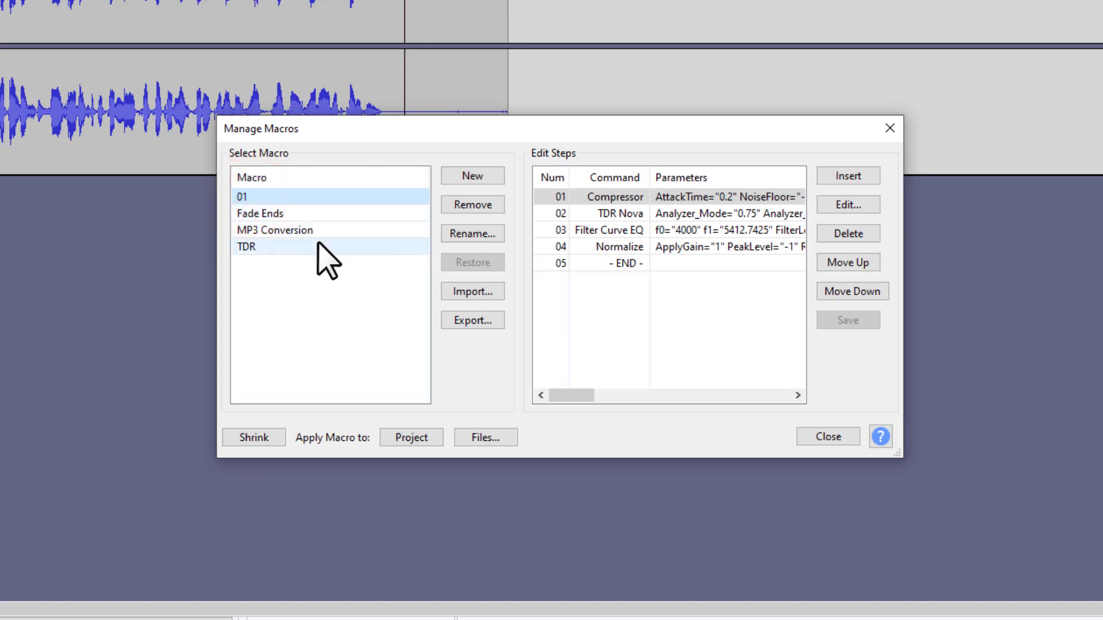
click(295, 329)
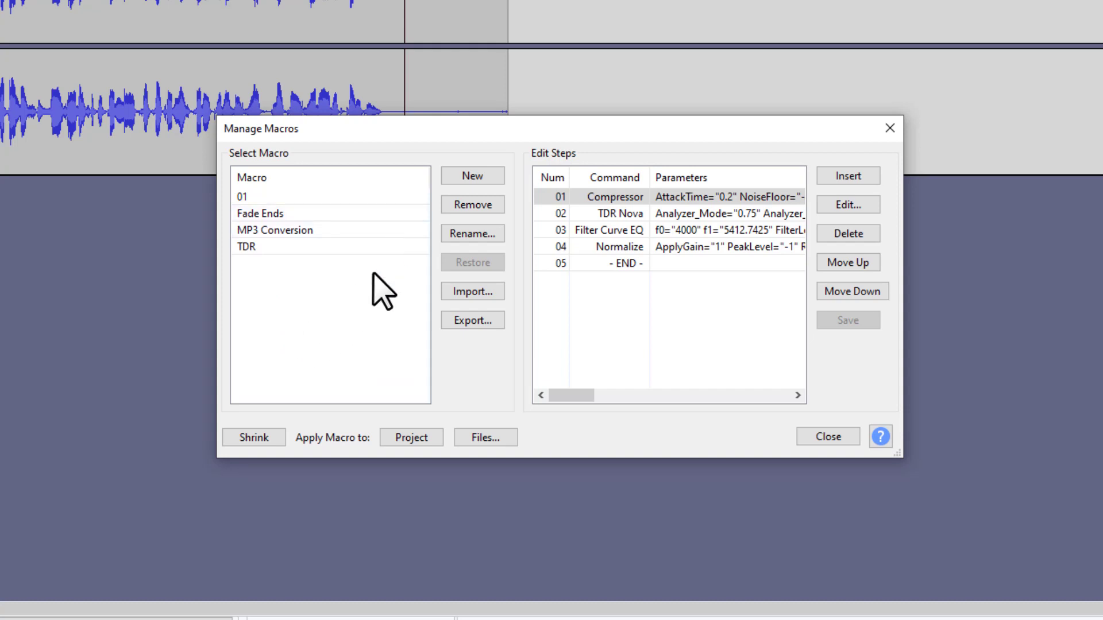
Create a new macro named "tech bd19" and select it.
click(475, 177)
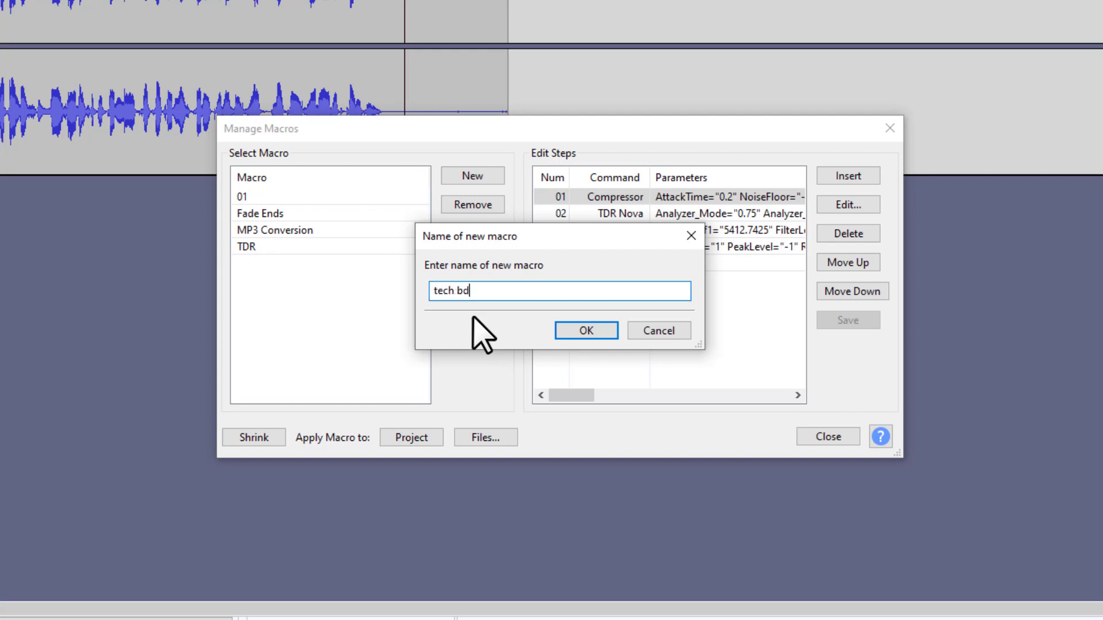
click(588, 328)
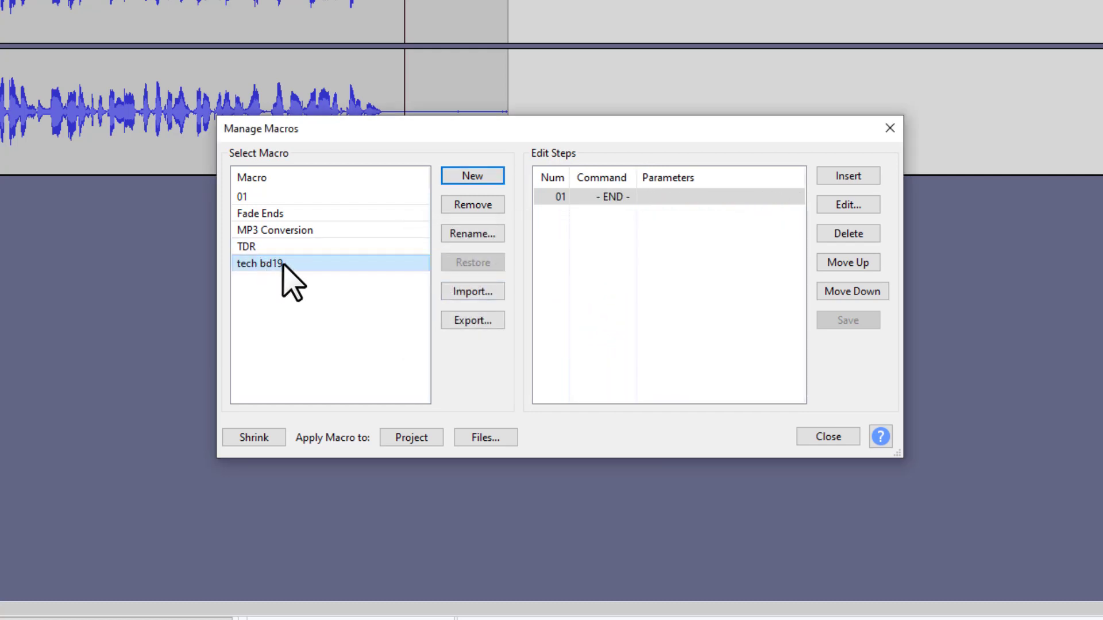
click(273, 265)
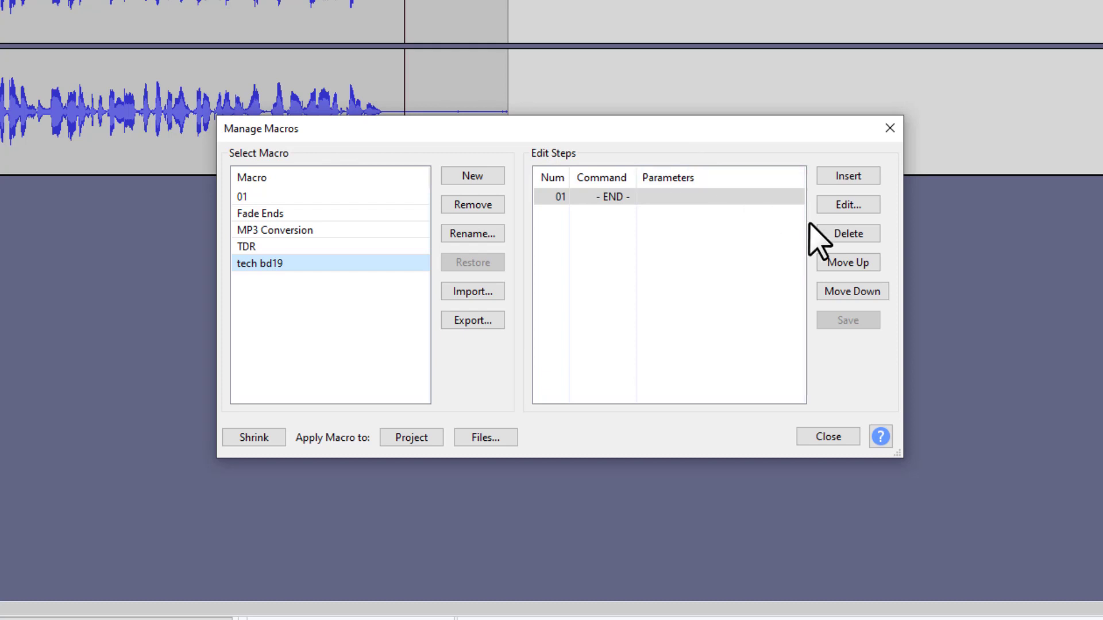
Add a Compressor command to tech bd19 with threshold -12 dB, noise floor -40 dB, ratio 2:1, attack 0.20 secs and release 1.0 secs.
click(842, 176)
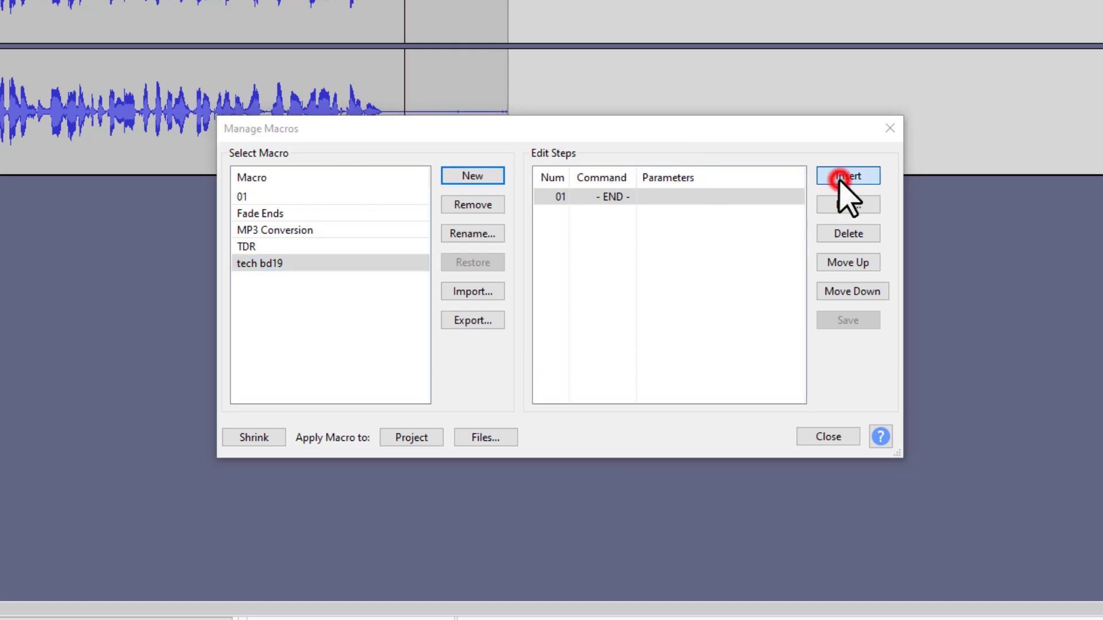
click(543, 260)
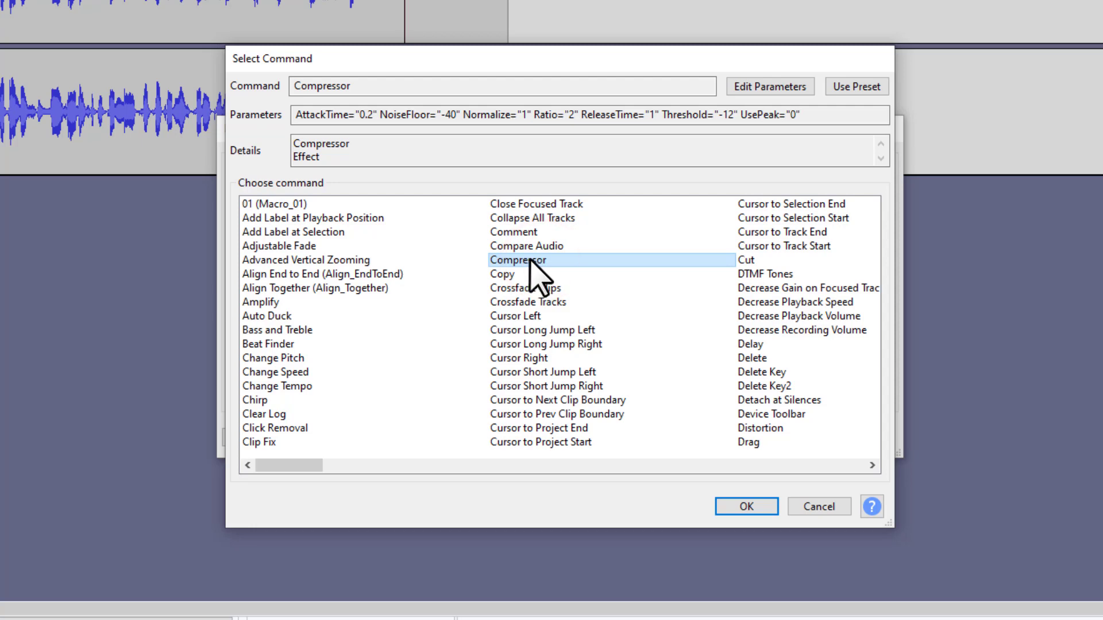
click(770, 87)
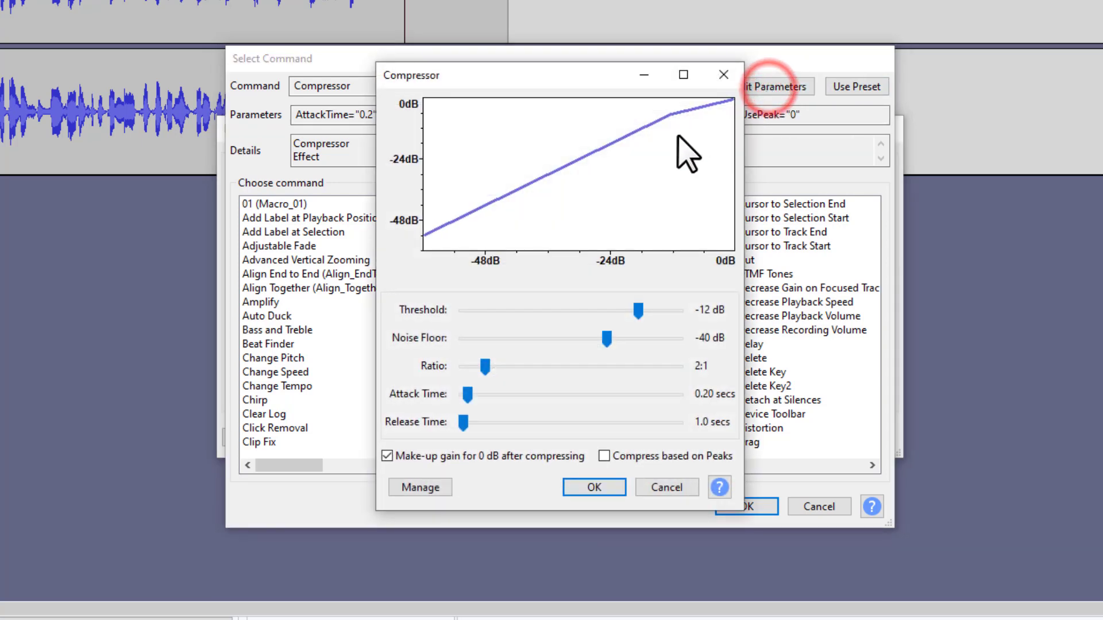
drag(455, 73, 451, 25)
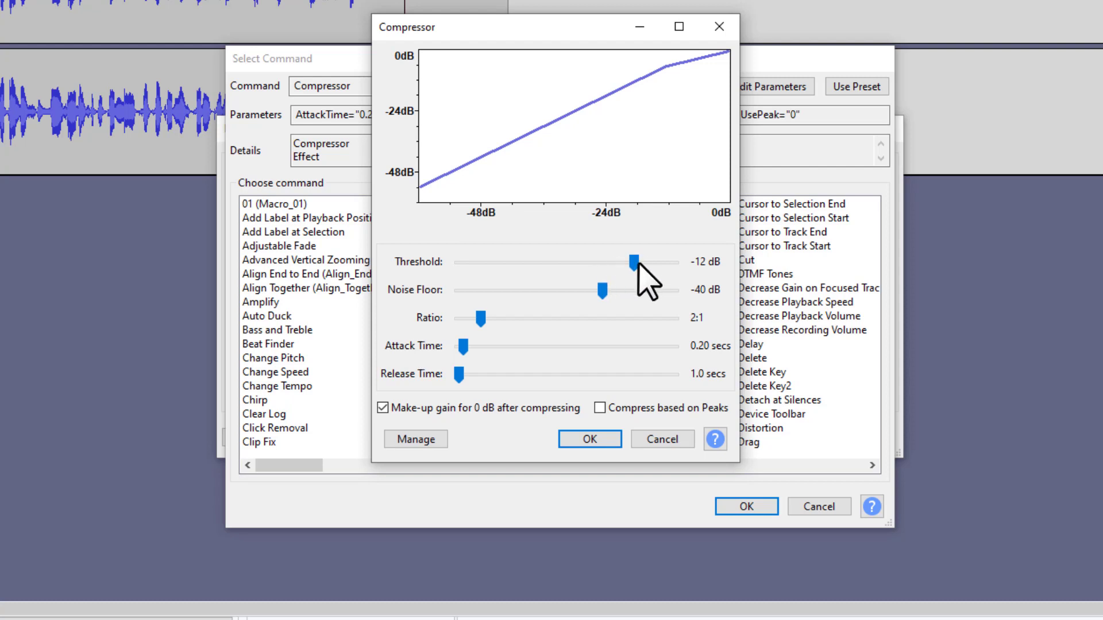
click(590, 440)
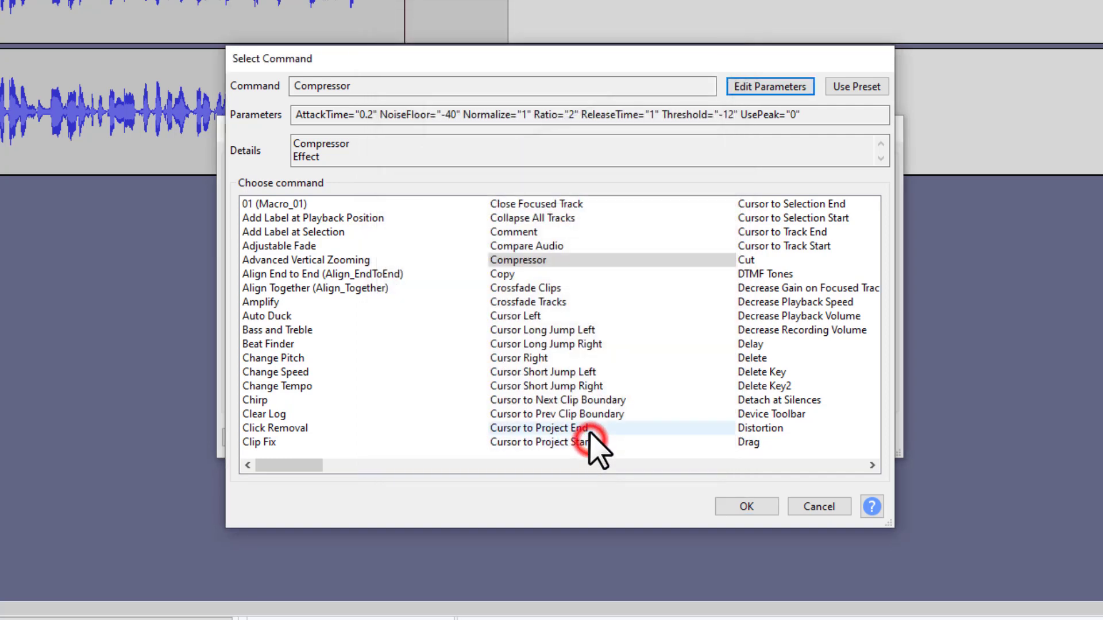
click(743, 506)
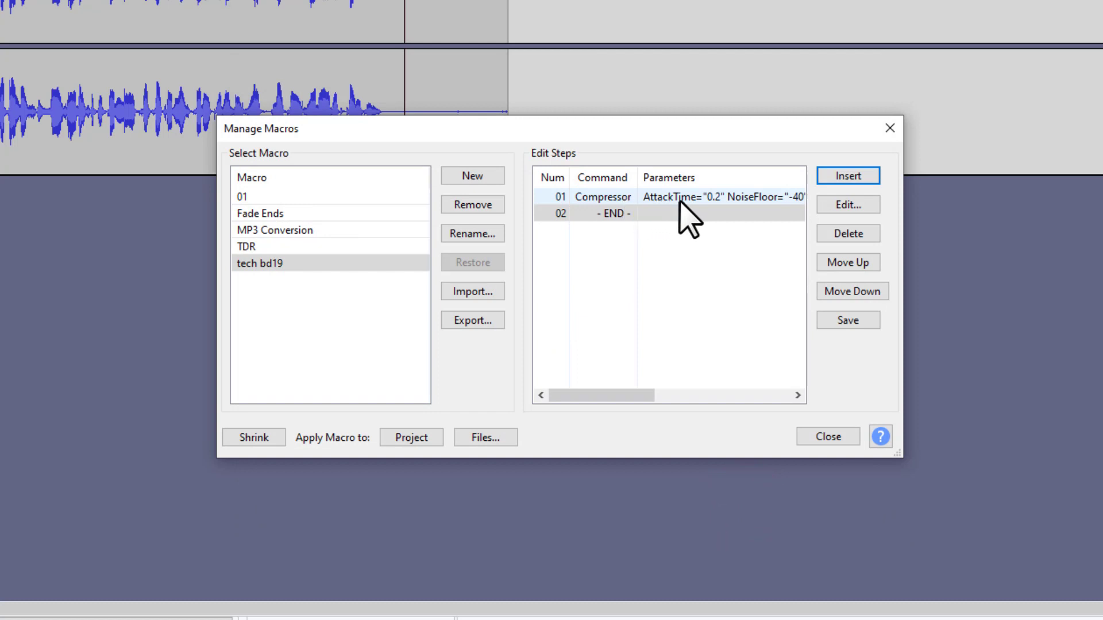
Choose Normalize as the command to insert ahead of the Compressor step in the tech bd19 macro.
click(595, 201)
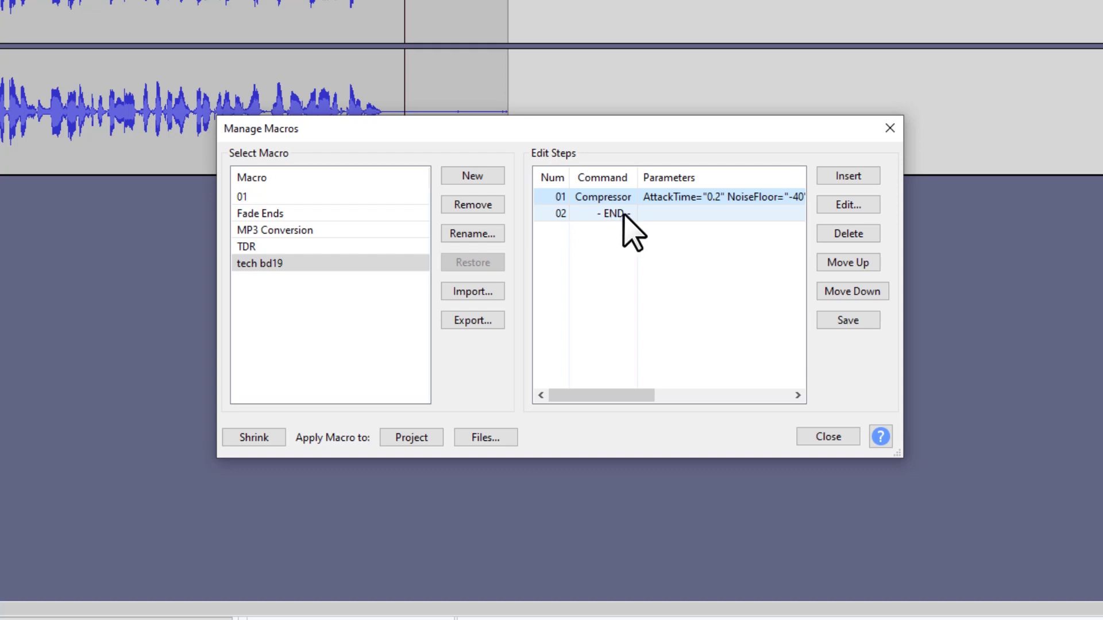
click(840, 177)
click(648, 287)
key(n)
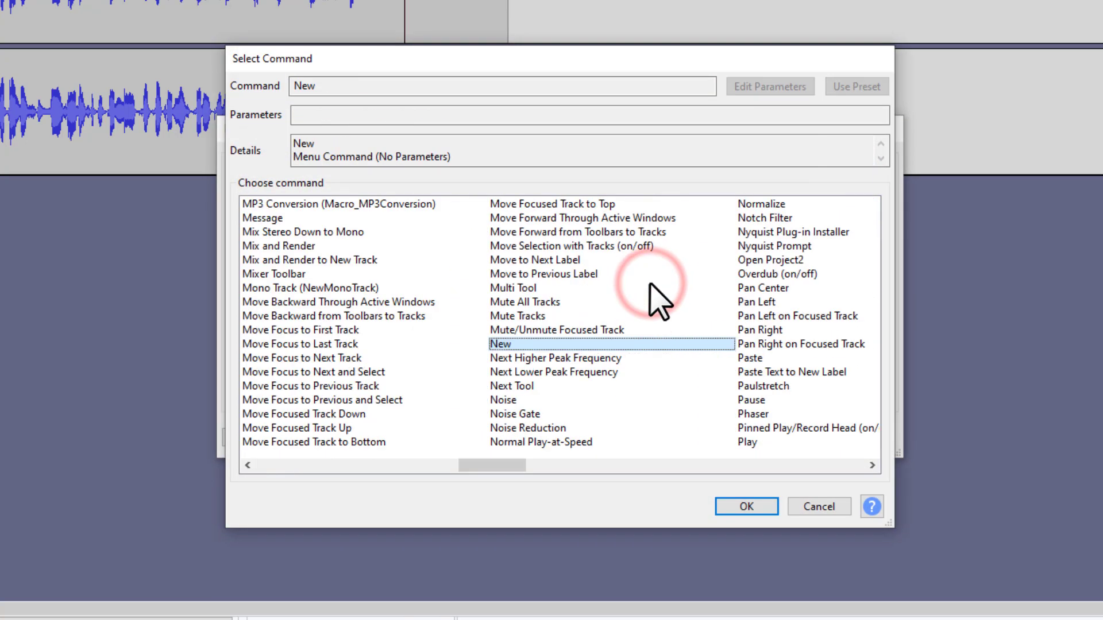
key(Down)
key(Down)
key(Down)
key(Down)
key(Down)
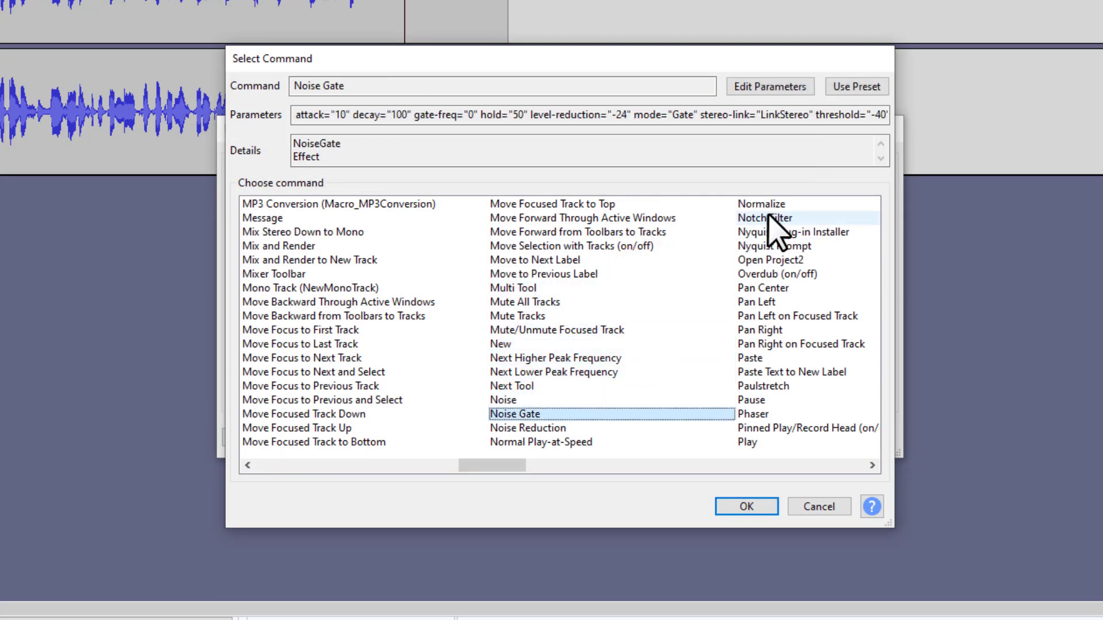
click(766, 205)
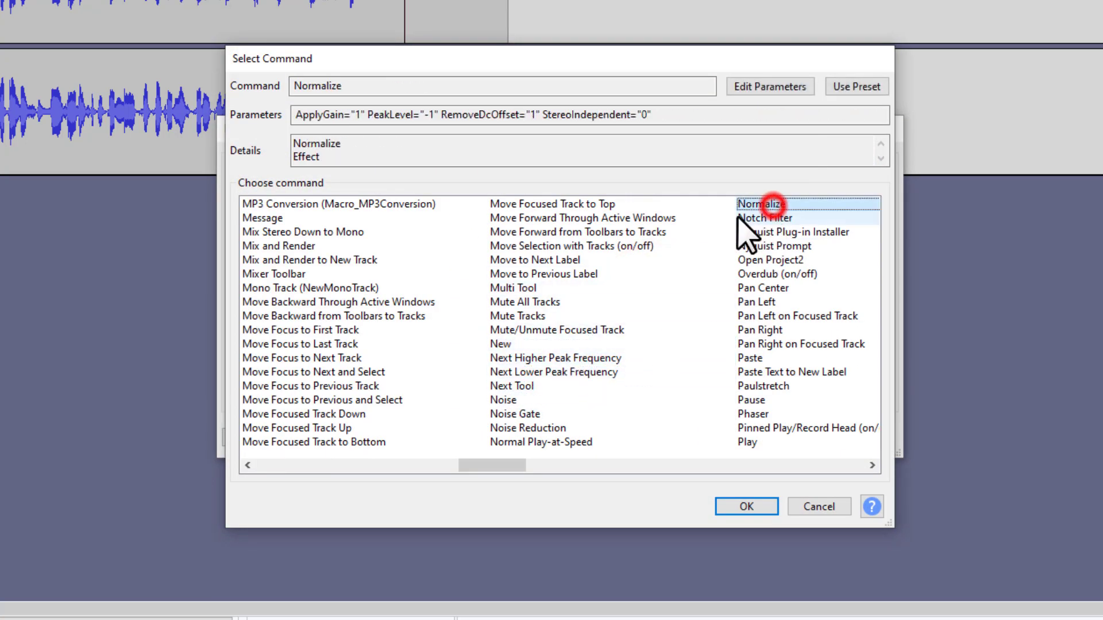
Accept Normalize with DC offset removal and a peak amplitude of -1.0 dB, and add it to the macro.
click(784, 92)
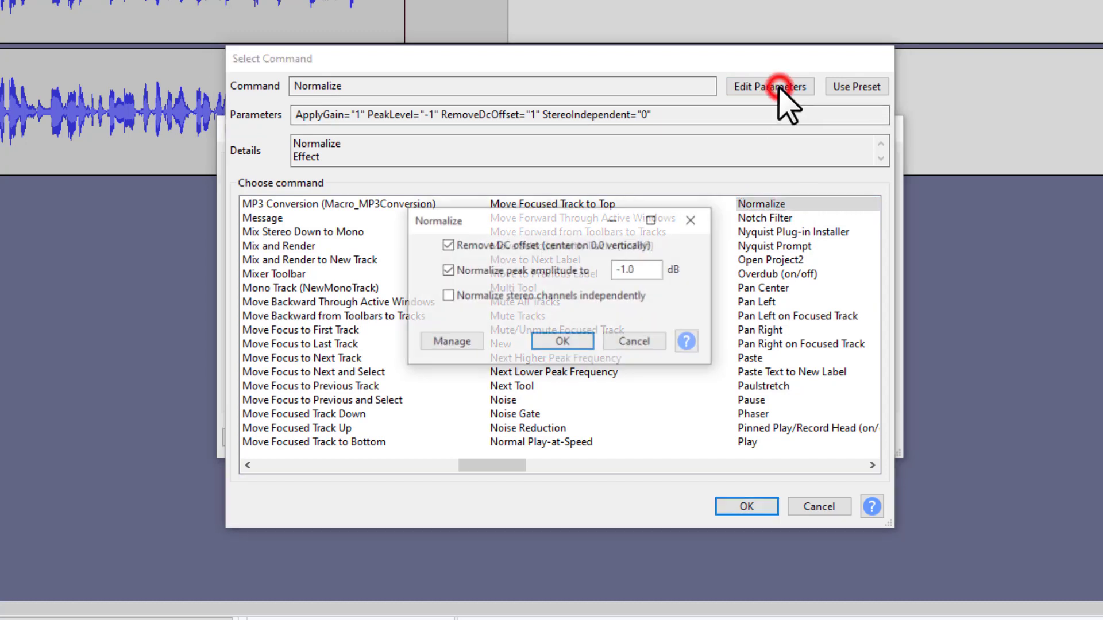
double_click(658, 270)
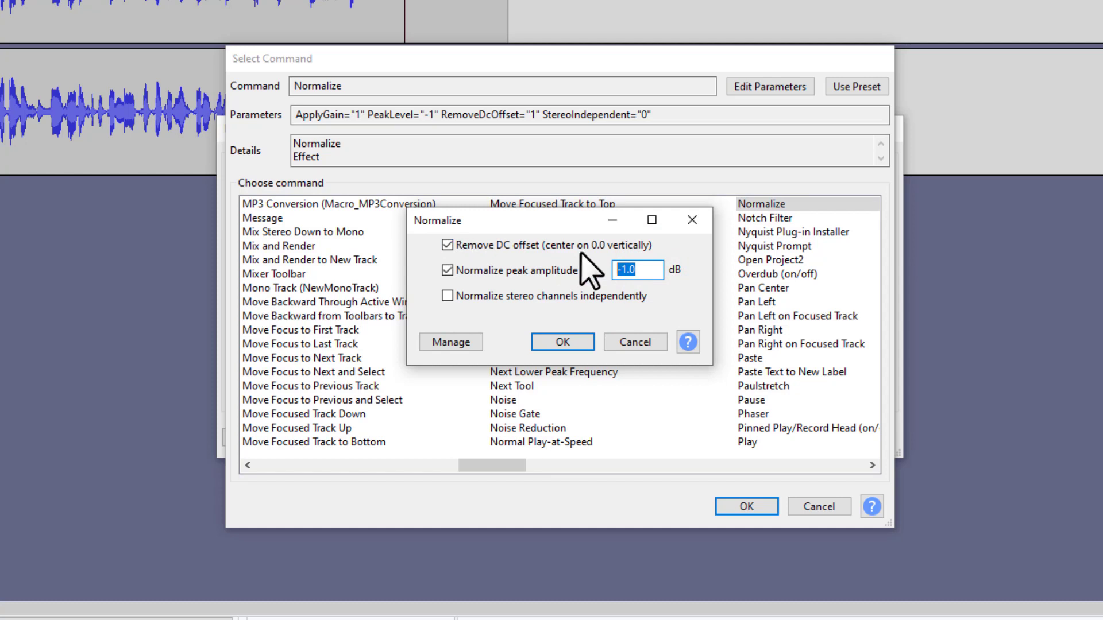
click(638, 265)
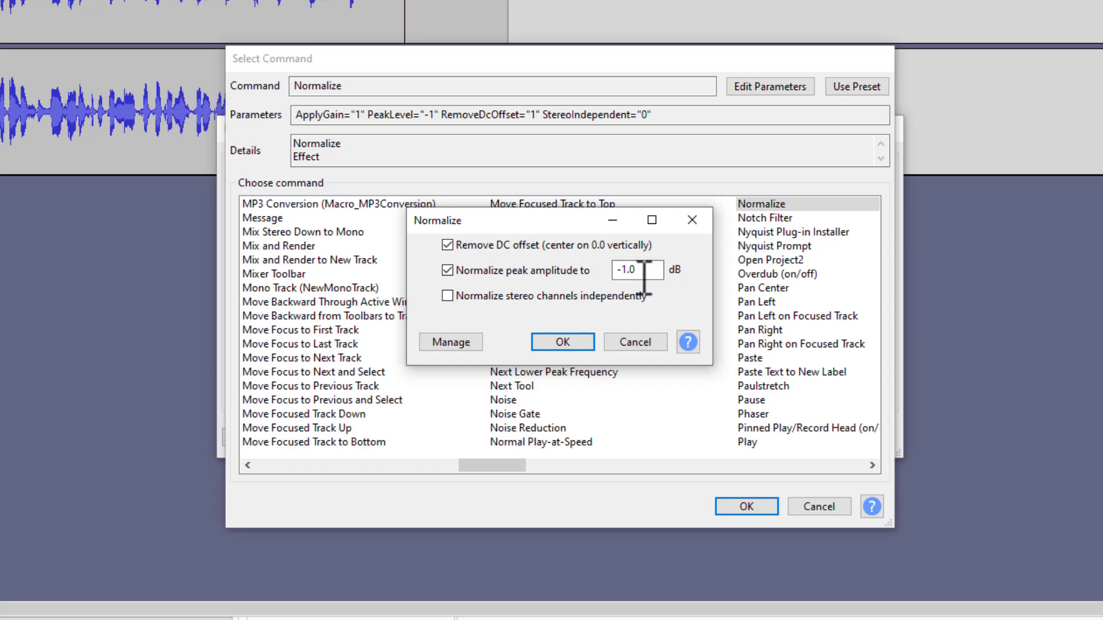
click(566, 342)
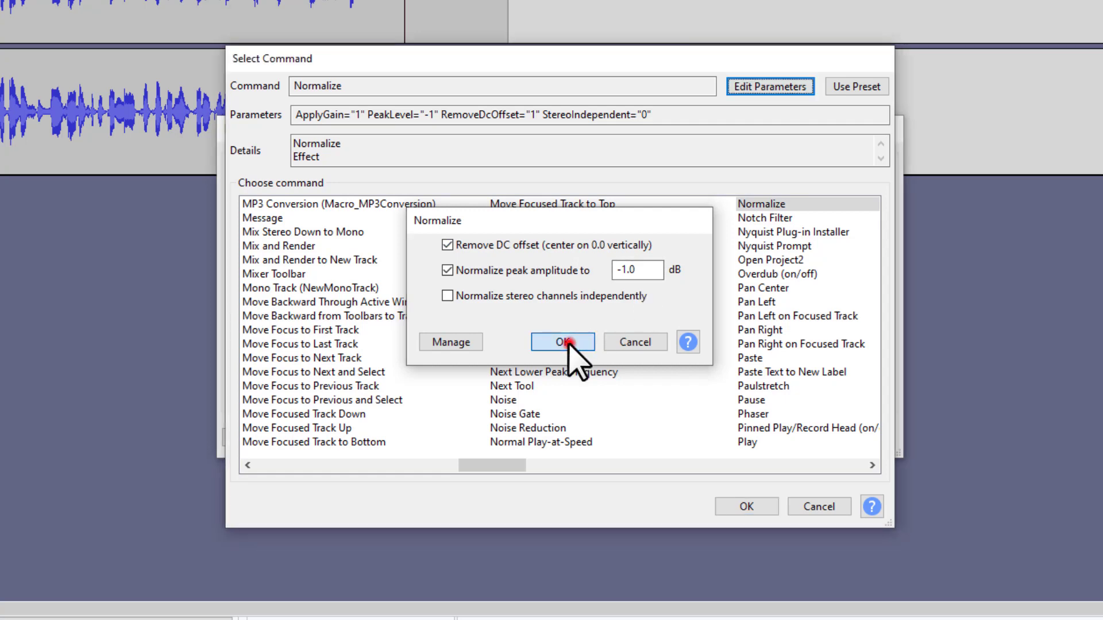
click(746, 506)
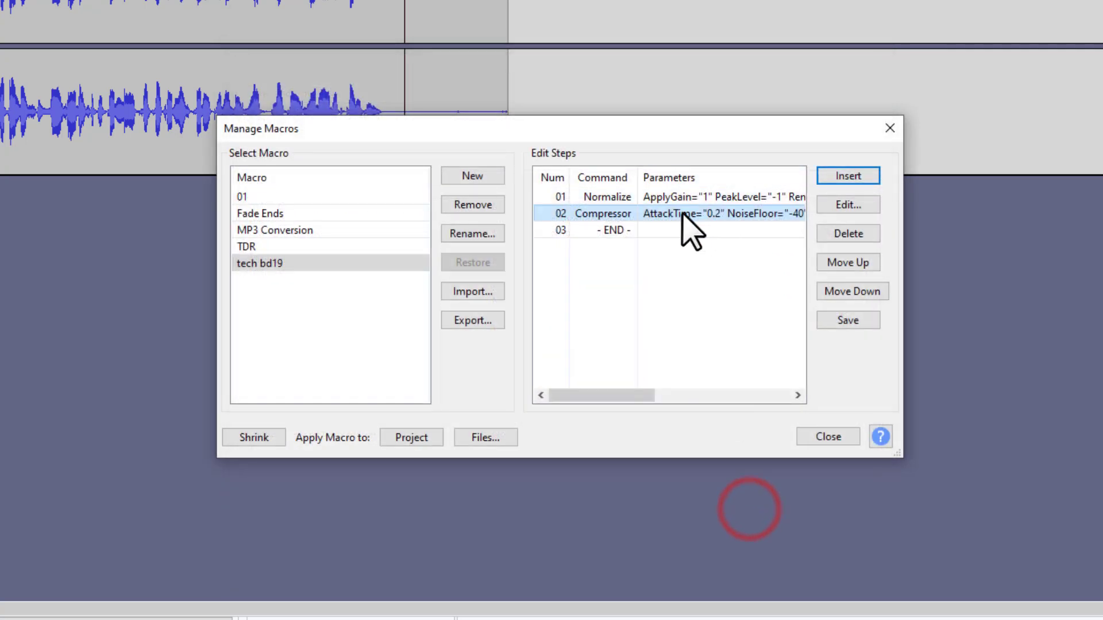
Choose TDR Nova as the command to insert after the Compressor step, at the end of the tech bd19 macro.
click(627, 212)
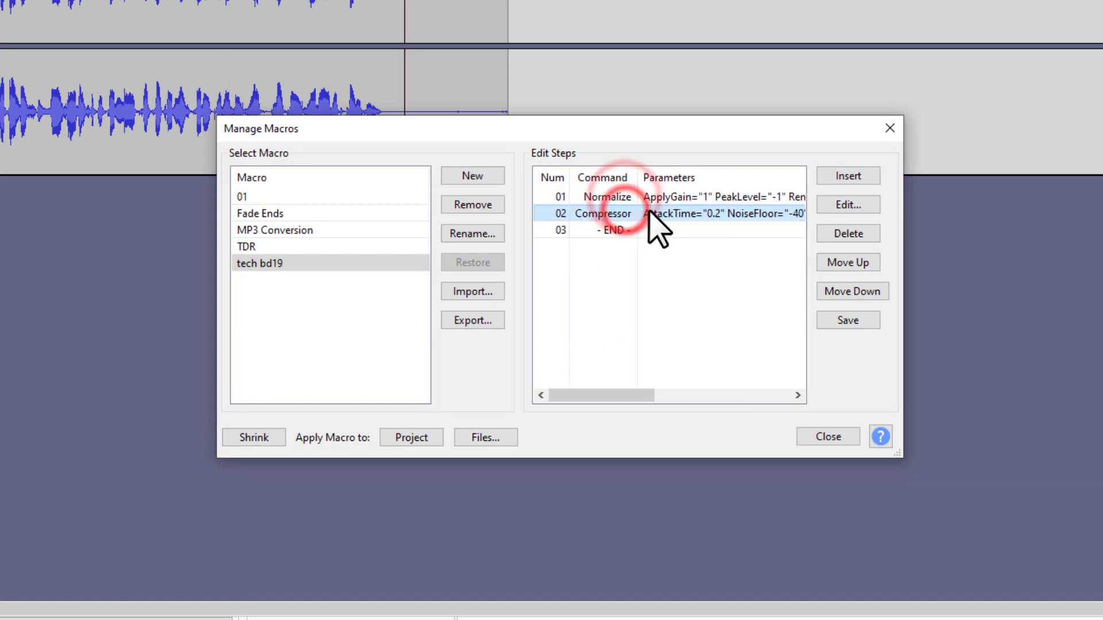
click(613, 197)
click(612, 229)
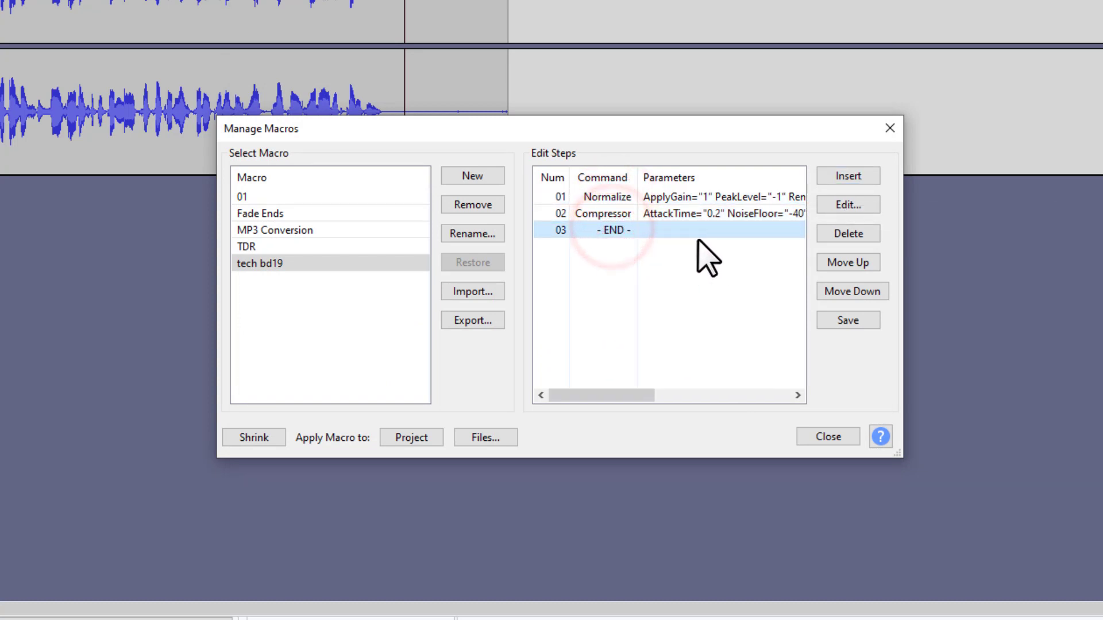
click(838, 176)
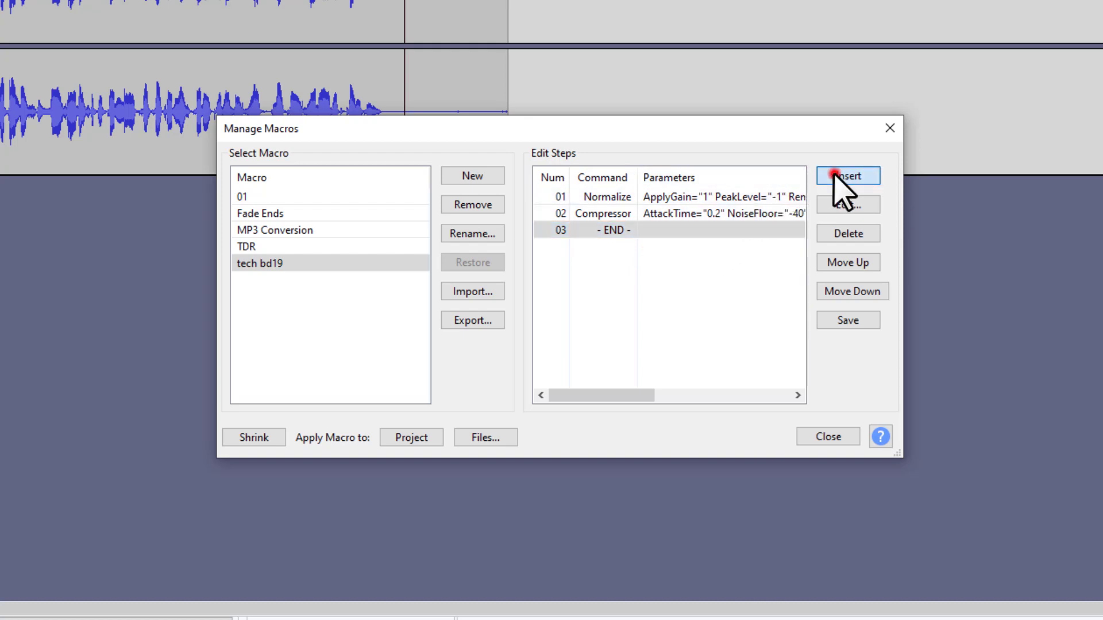
click(671, 273)
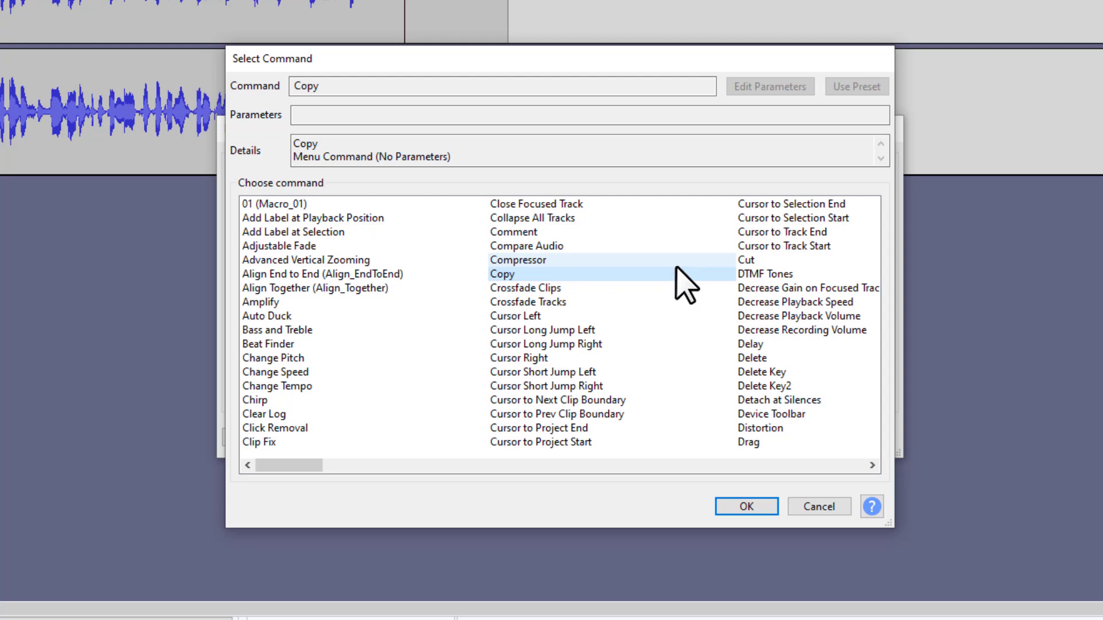
text(TDR Nova)
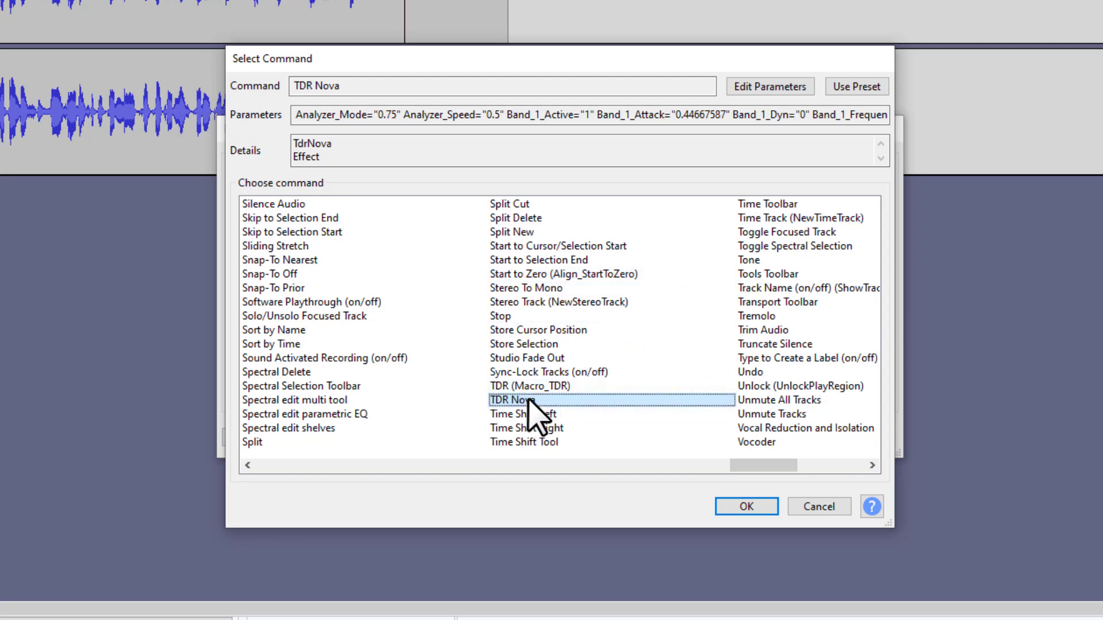
Add TDR Nova with a high-pass at about 22 Hz, band II about -2.8 dB at 391 Hz, and band IV about 9.1 dB at 8.6 kHz.
click(776, 90)
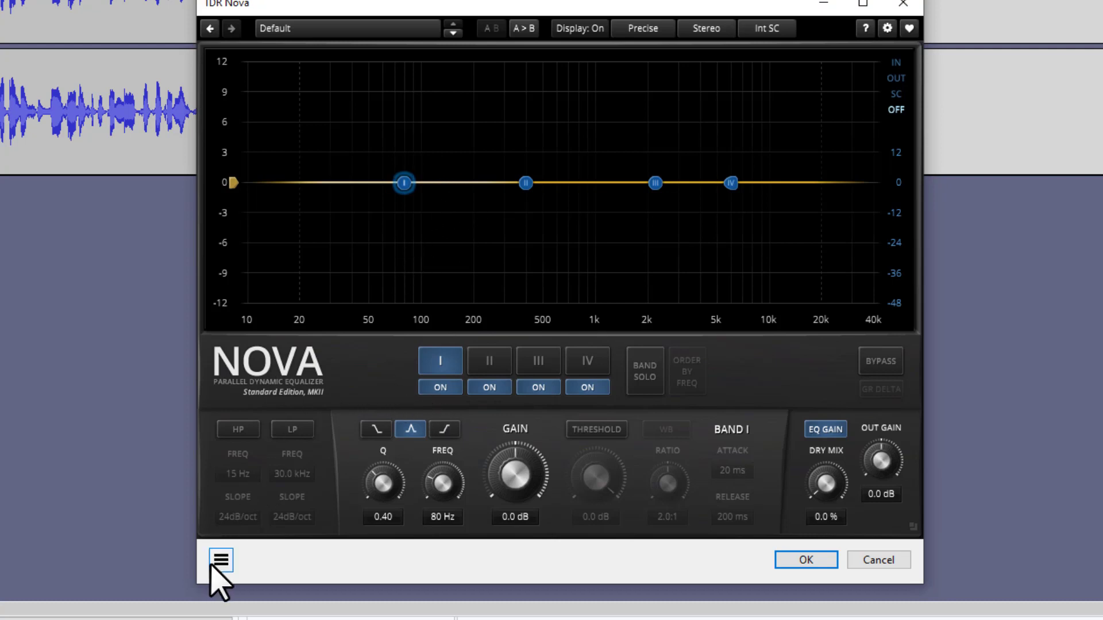
click(244, 434)
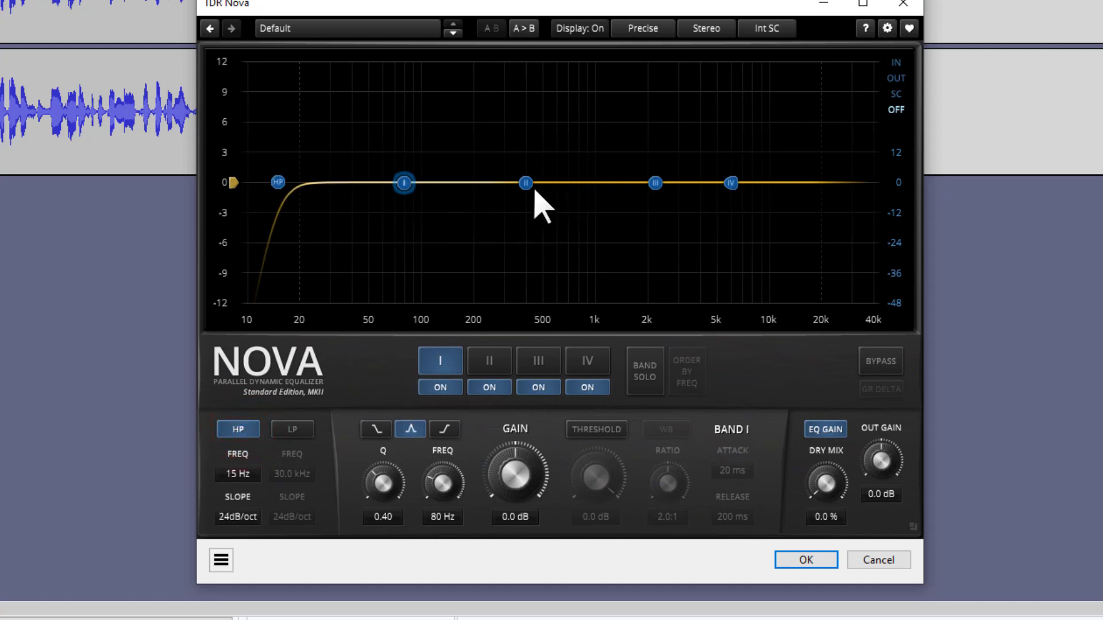
drag(527, 183, 526, 210)
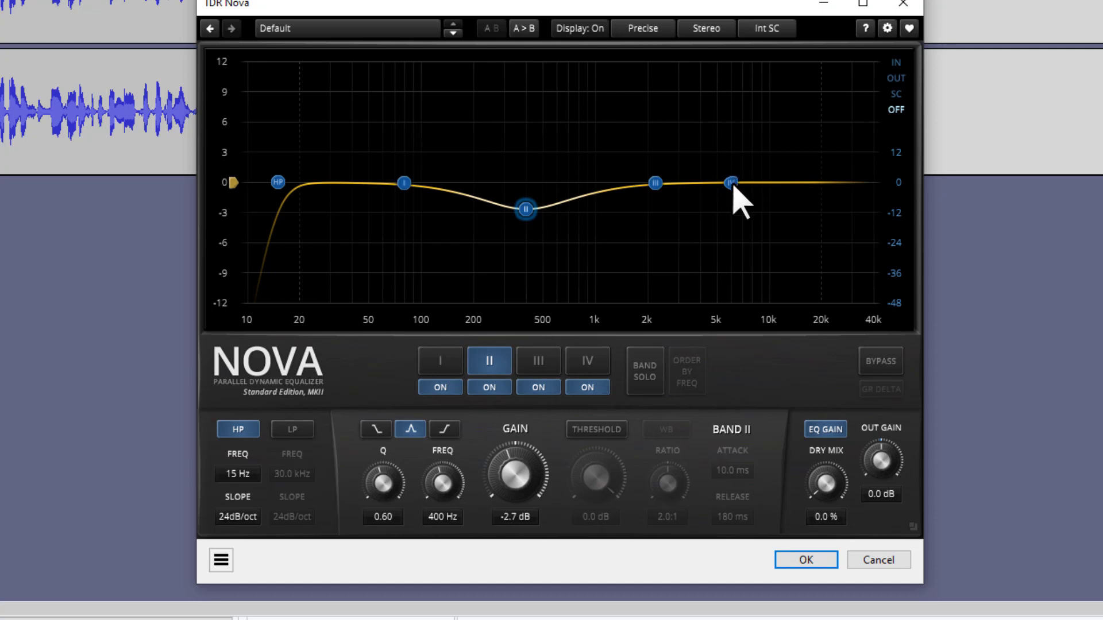
drag(731, 183, 758, 91)
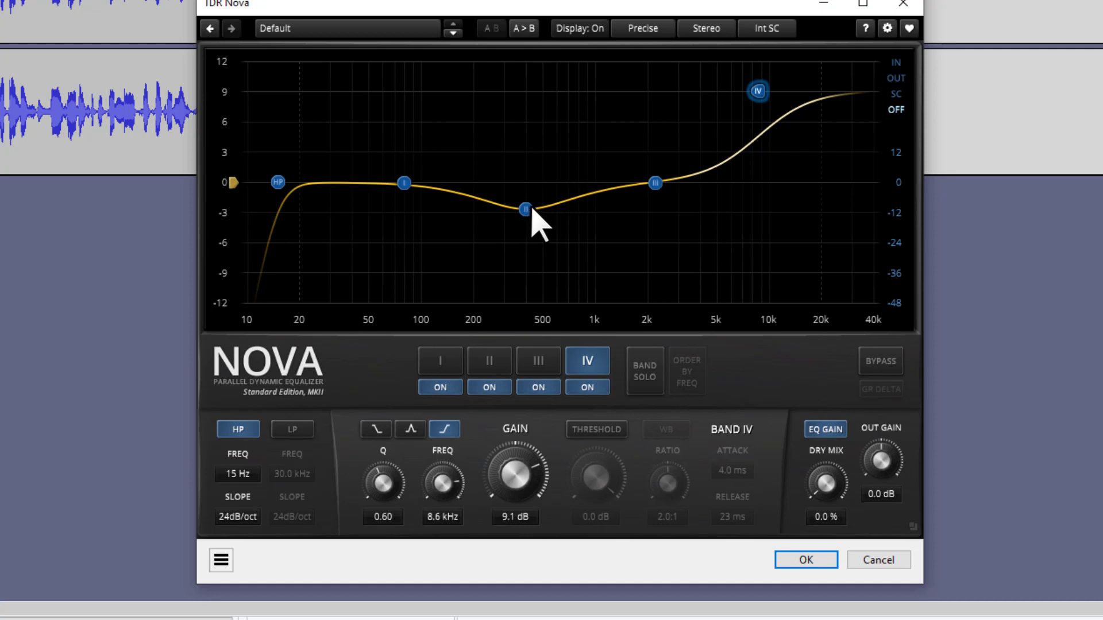
mouse_move(525, 210)
mouse_down()
mouse_move(527, 161)
mouse_move(526, 212)
mouse_up()
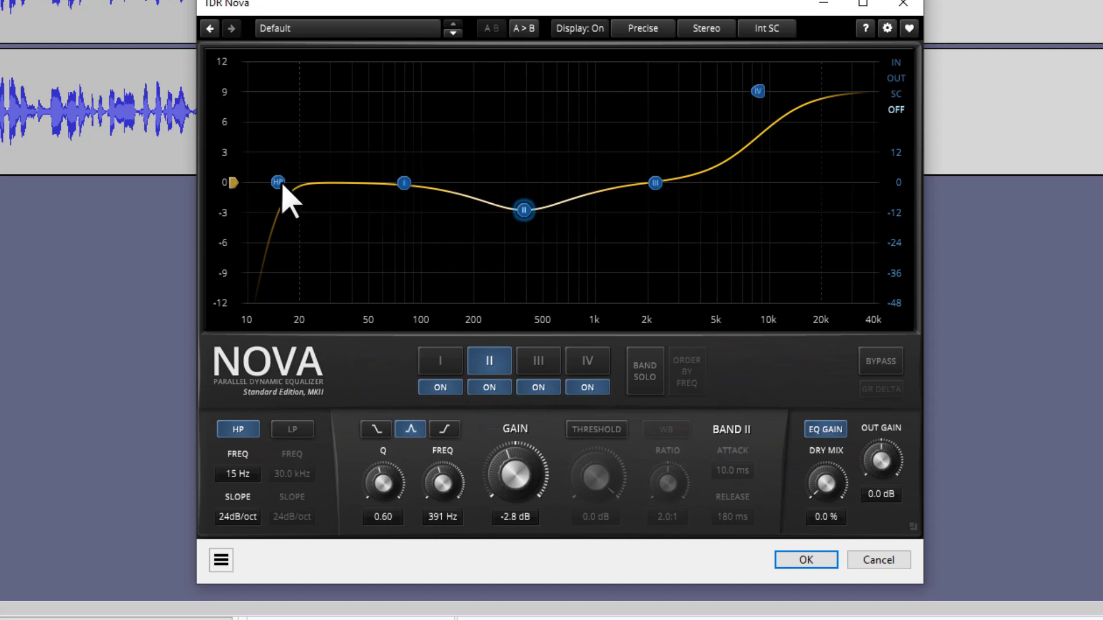
drag(280, 184, 309, 190)
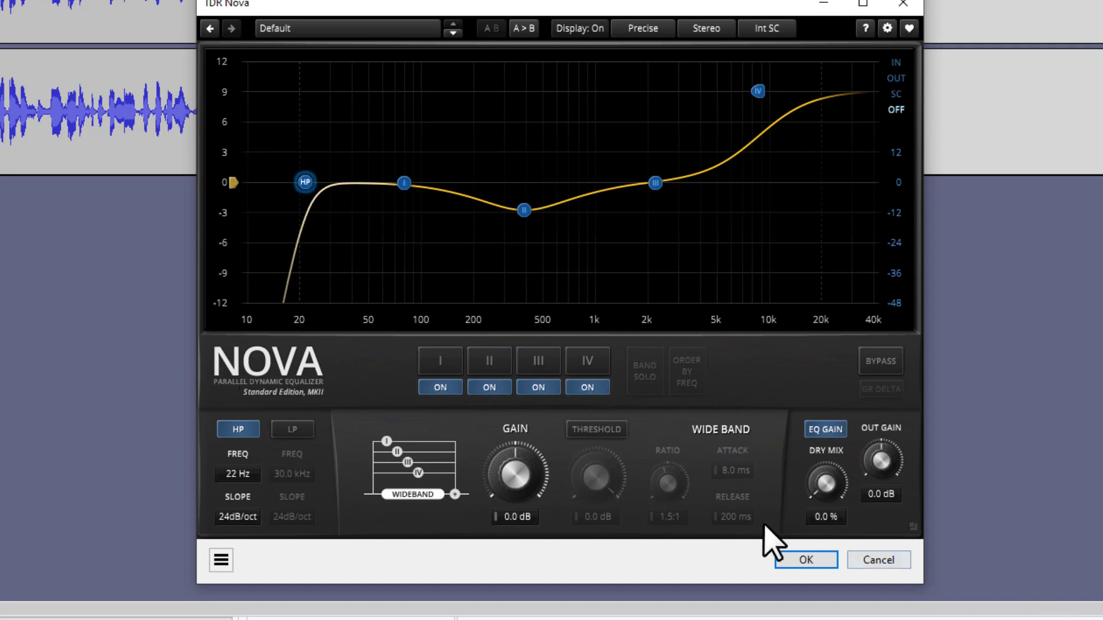
click(812, 562)
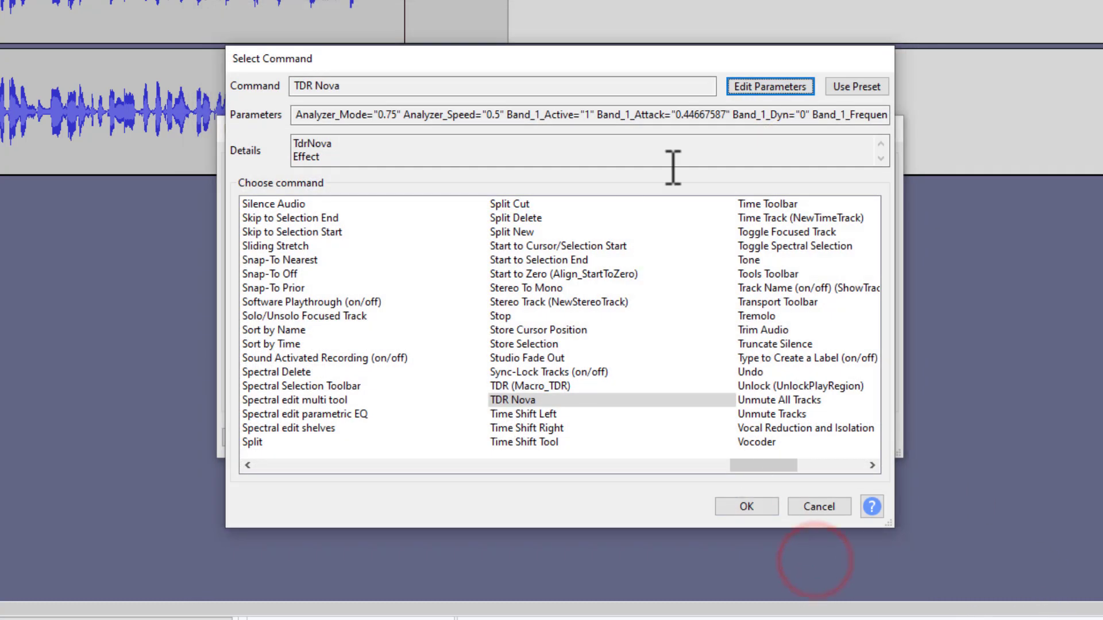
click(748, 507)
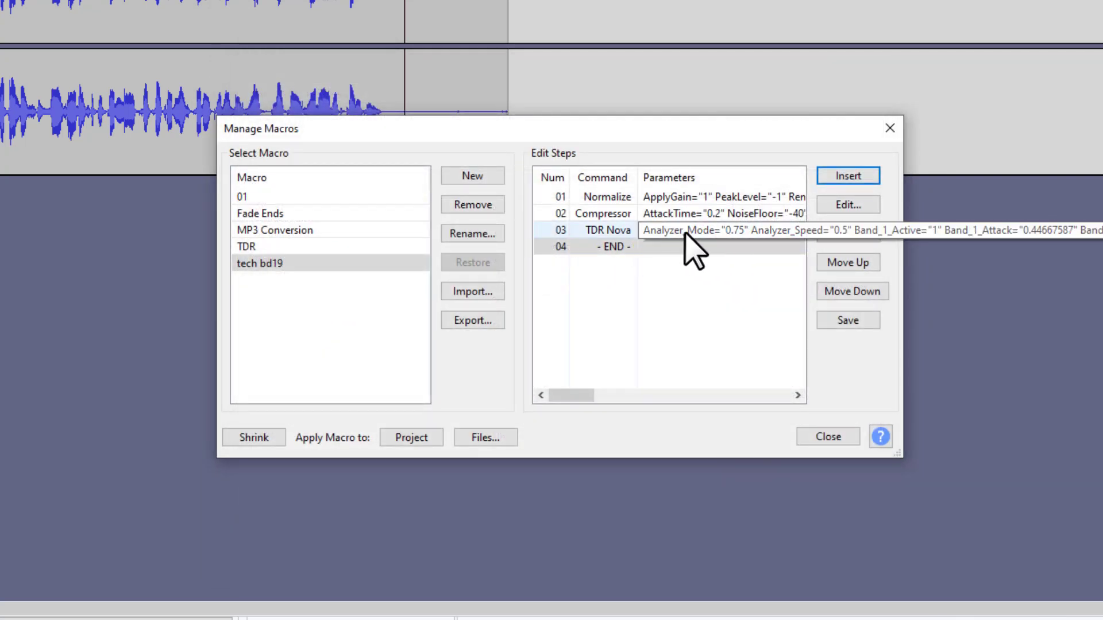
Choose Filter Curve EQ as the command to insert after TDR Nova at the end of the macro.
click(655, 244)
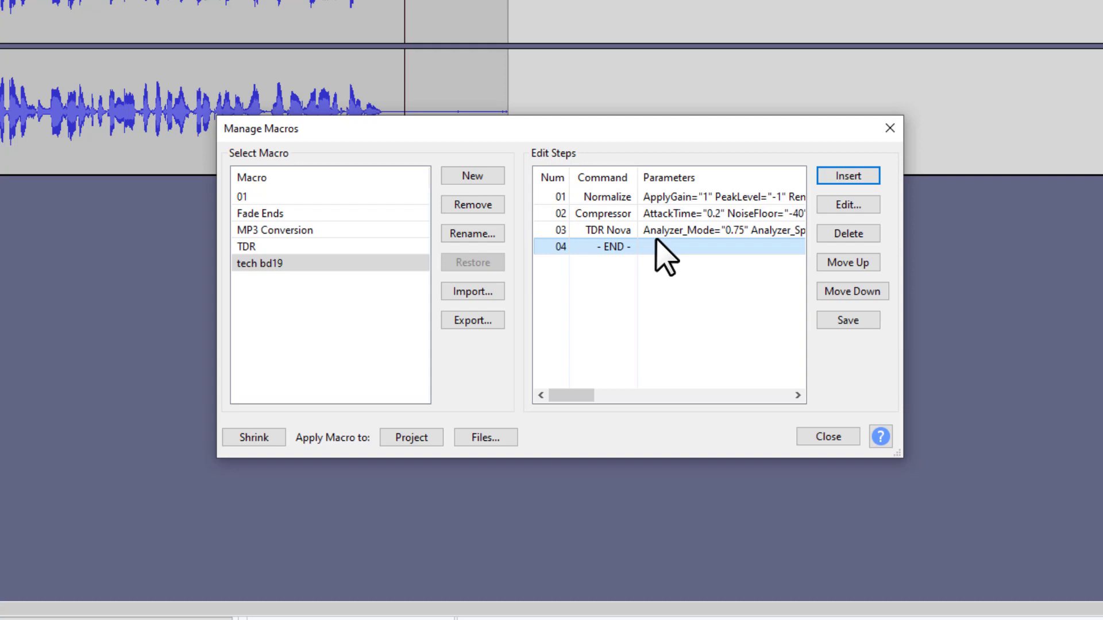
click(850, 177)
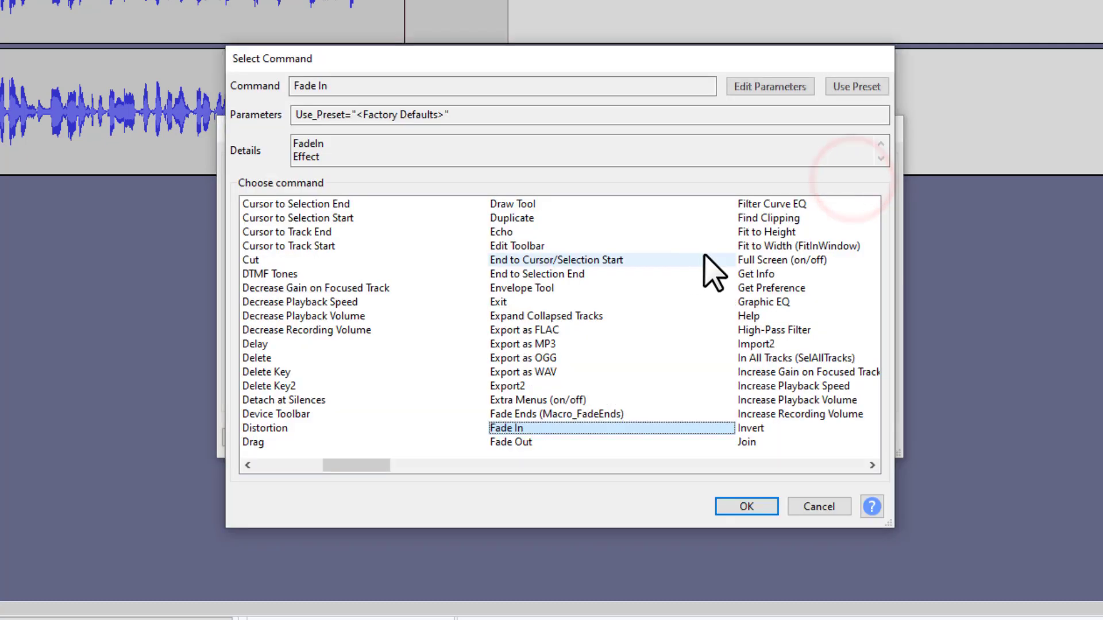
click(788, 204)
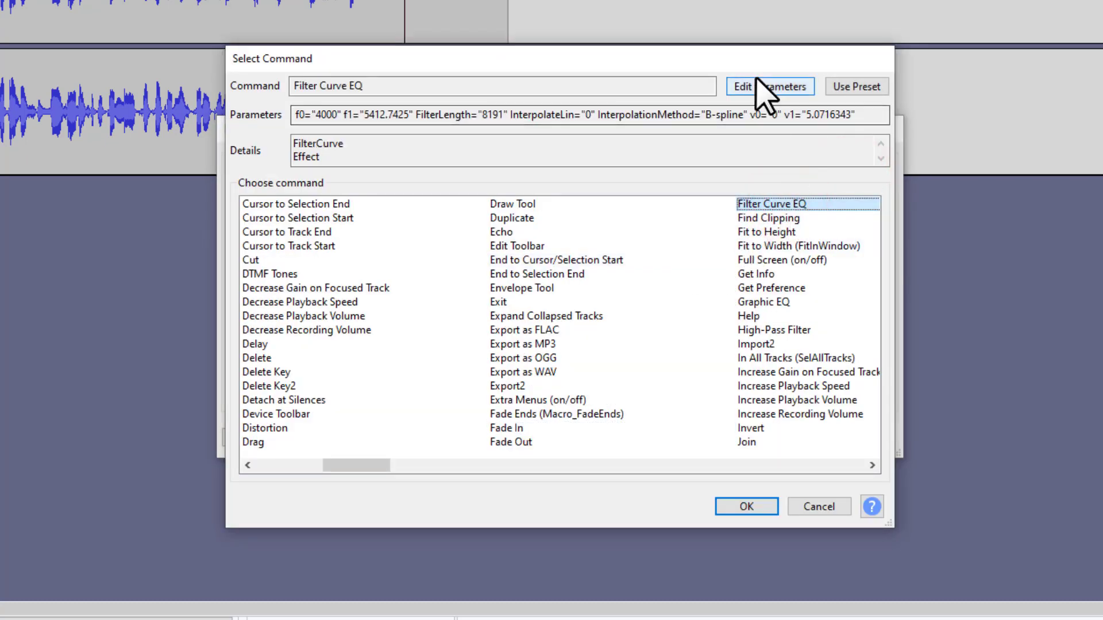
Load the Treble Boost factory preset in Filter Curve EQ, lower its upper point to about 5.8 dB near 4832 Hz, and add it to the macro.
click(771, 89)
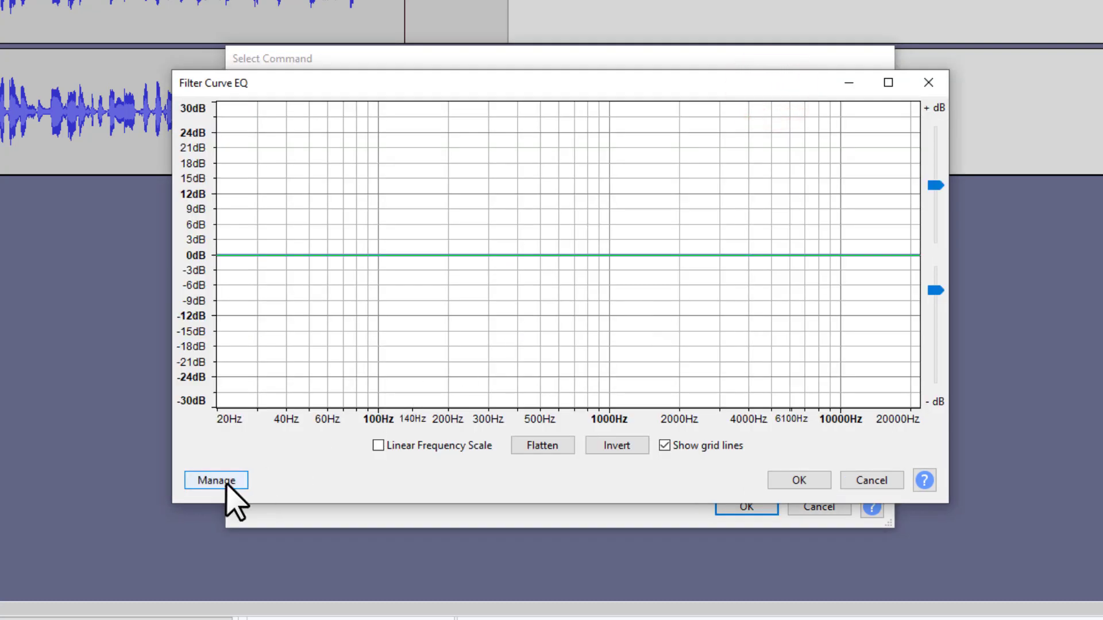
click(227, 486)
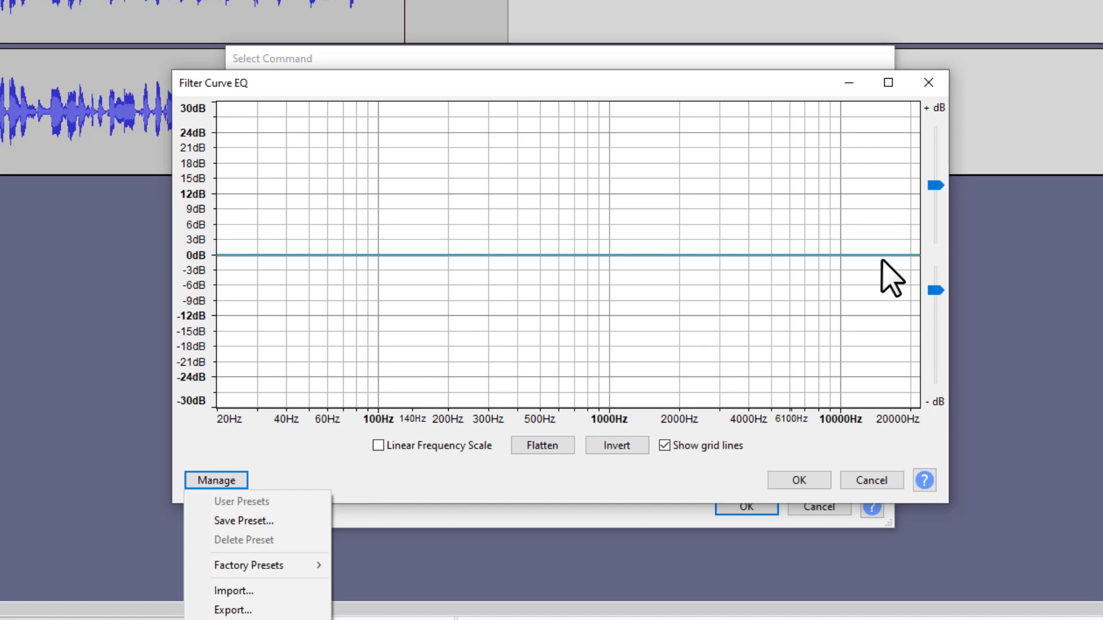
mouse_move(268, 564)
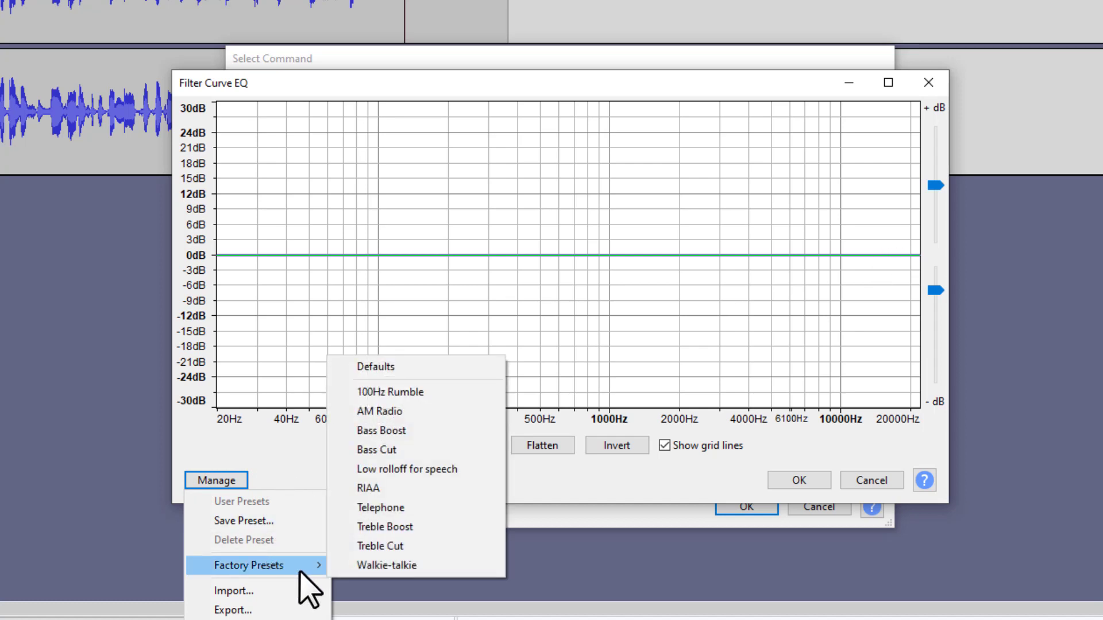
click(412, 530)
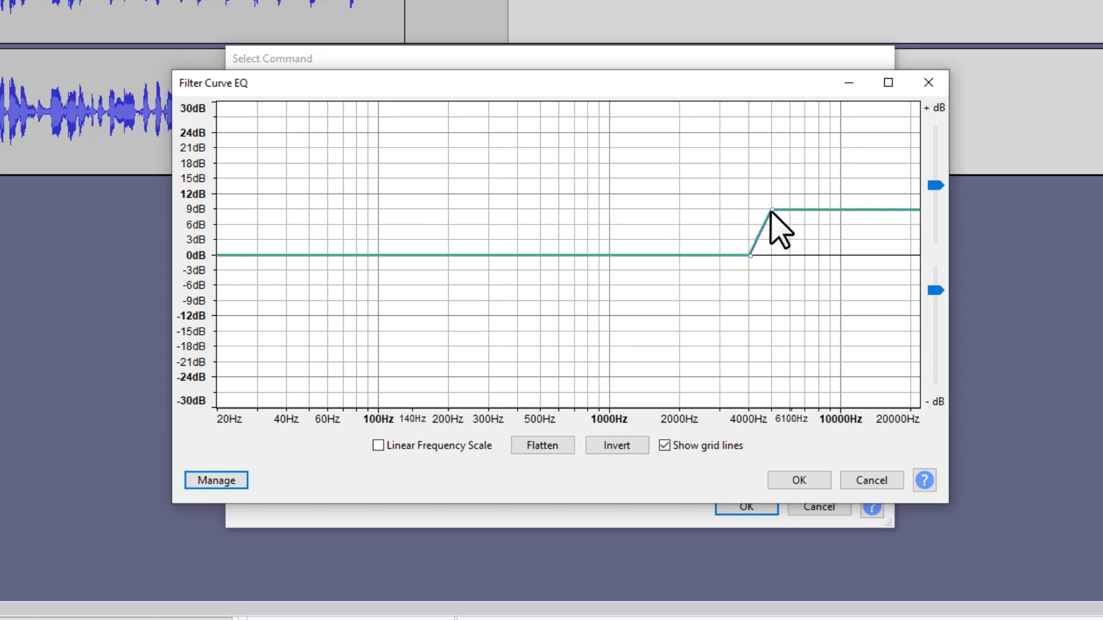
drag(772, 211, 768, 226)
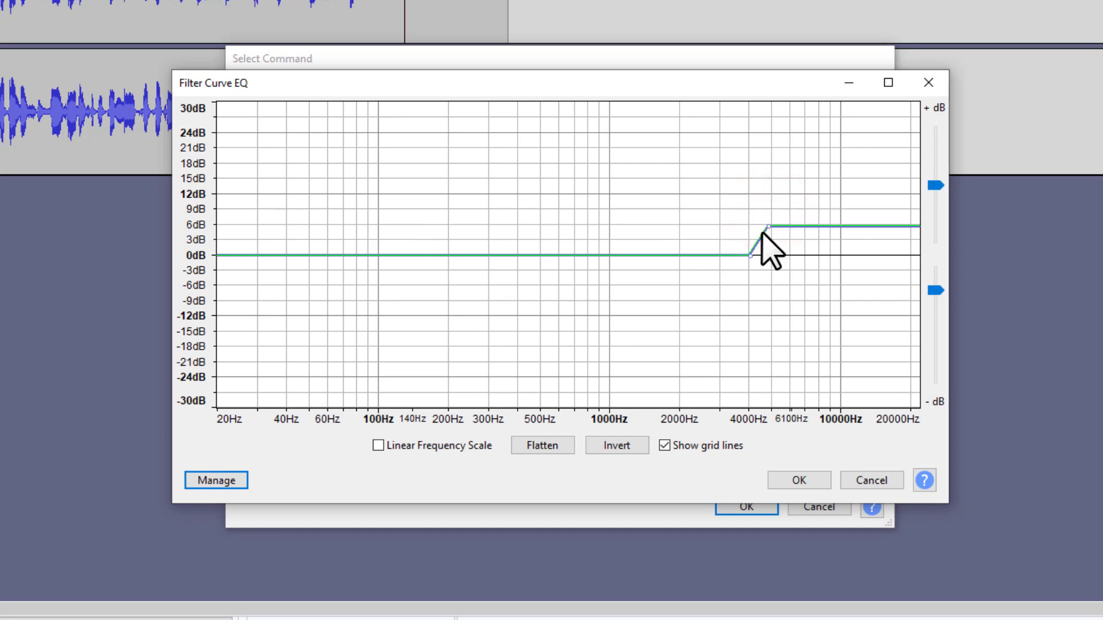
click(790, 480)
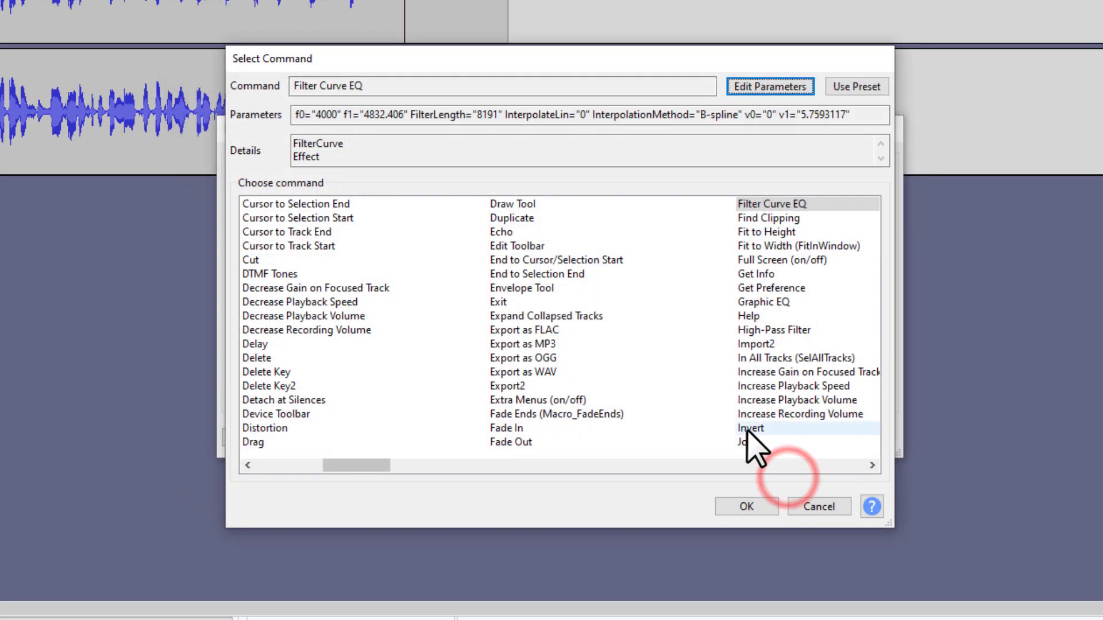
click(744, 507)
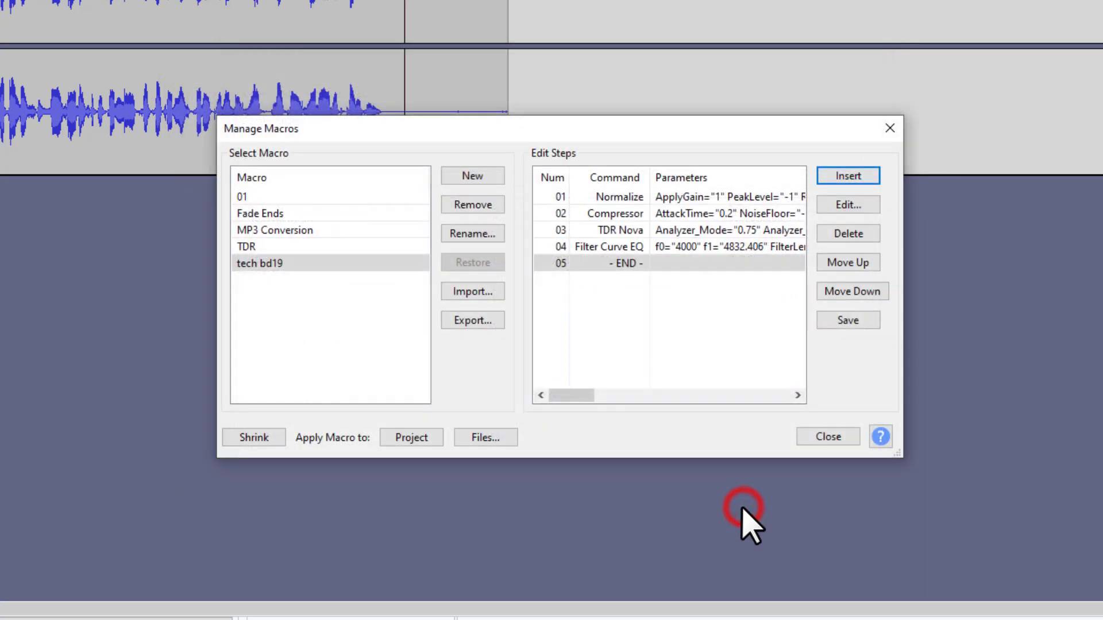
Go through the Normalize, Compressor, TDR Nova and Filter Curve EQ steps and save the tech bd19 macro.
click(679, 211)
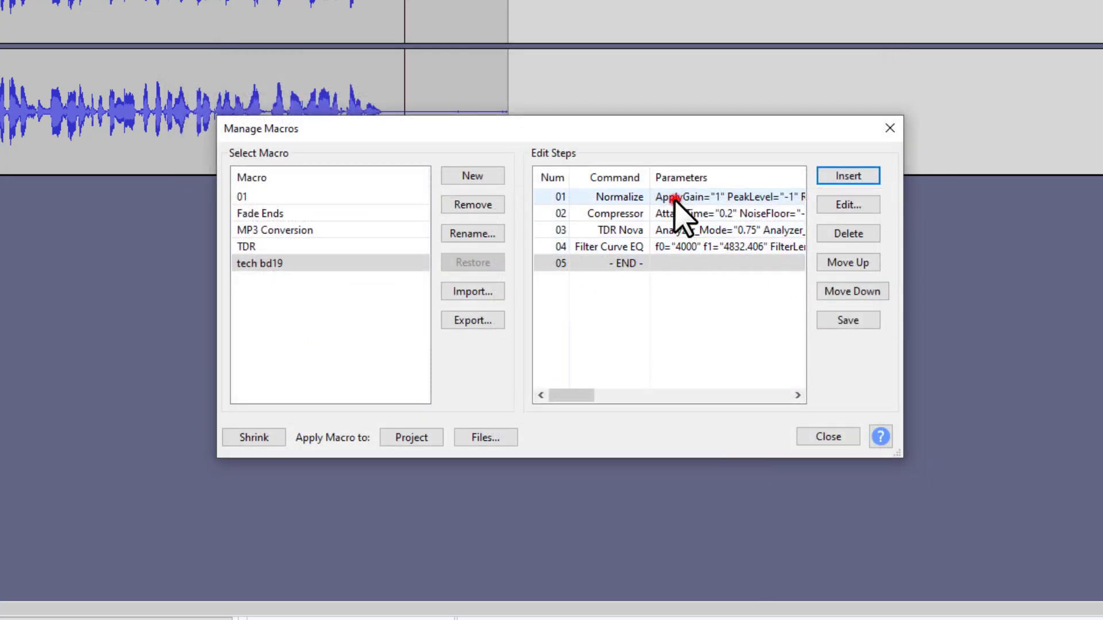
click(619, 215)
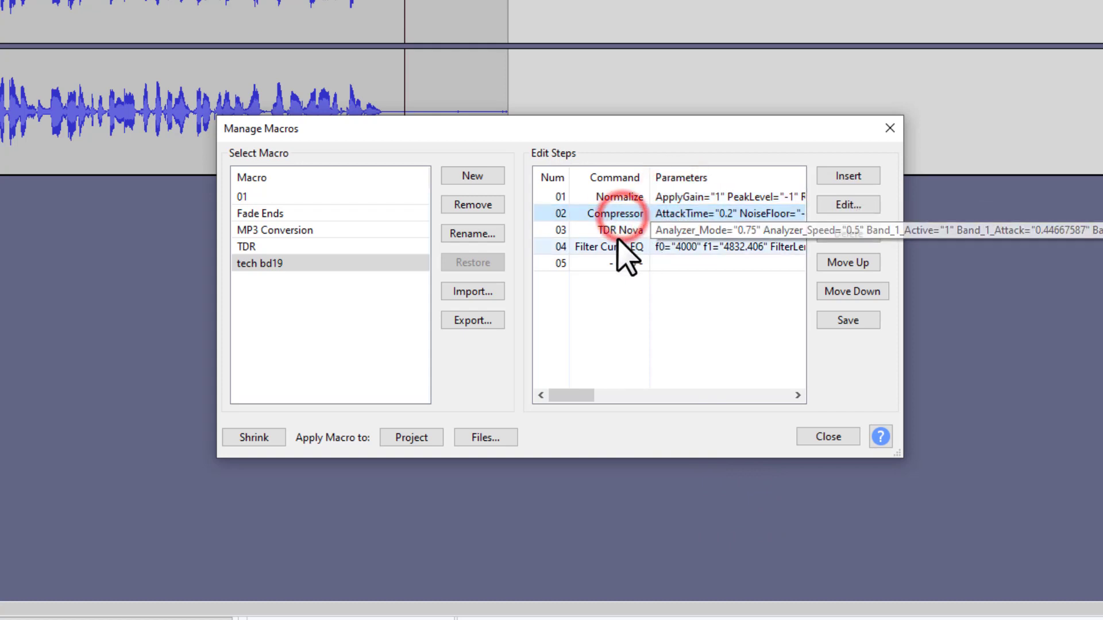
click(618, 231)
click(606, 251)
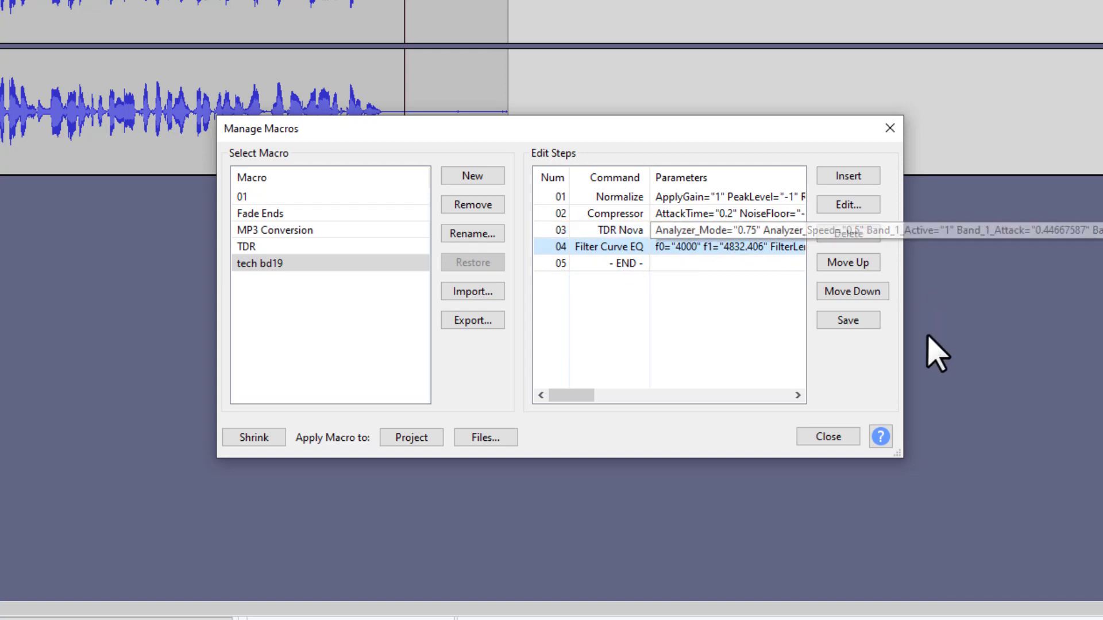
click(853, 324)
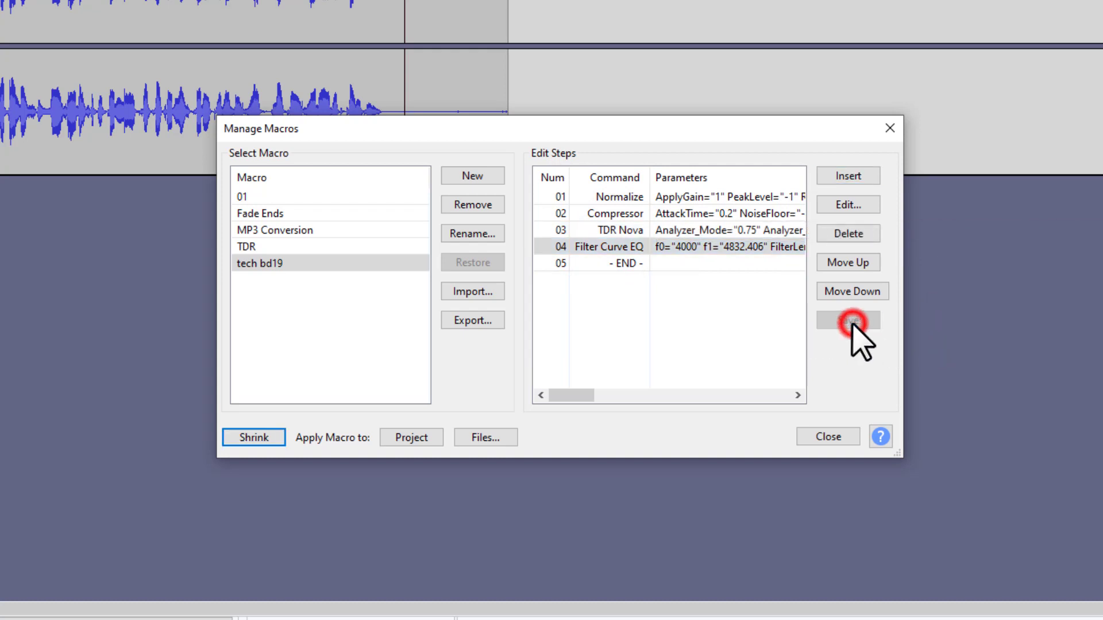
Open the export of the tech bd19 macro and close the macro manager.
click(303, 263)
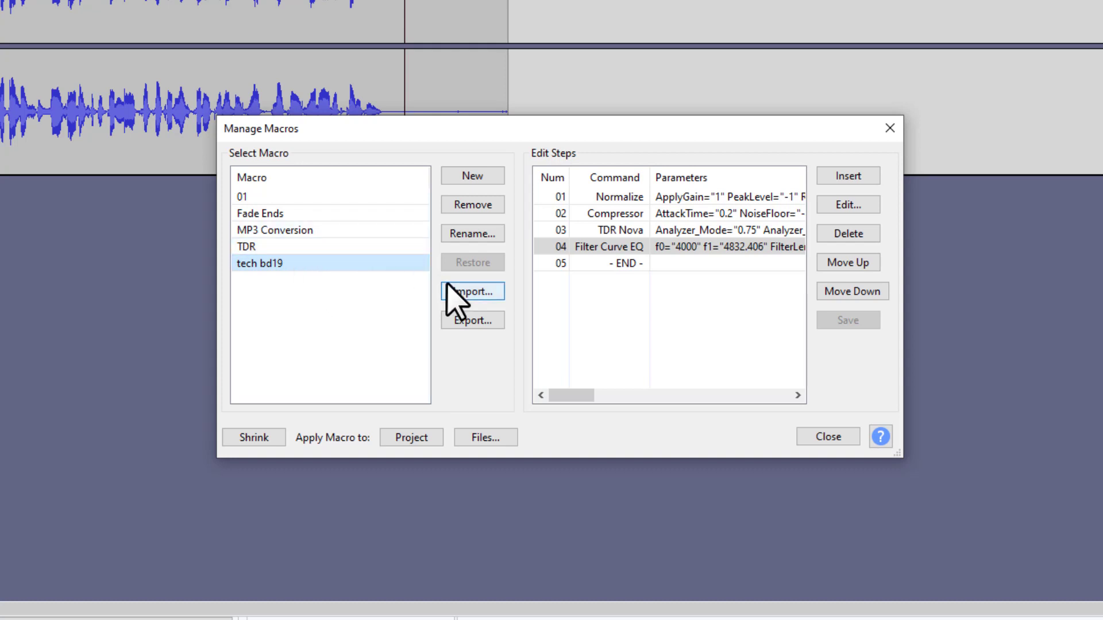
click(478, 322)
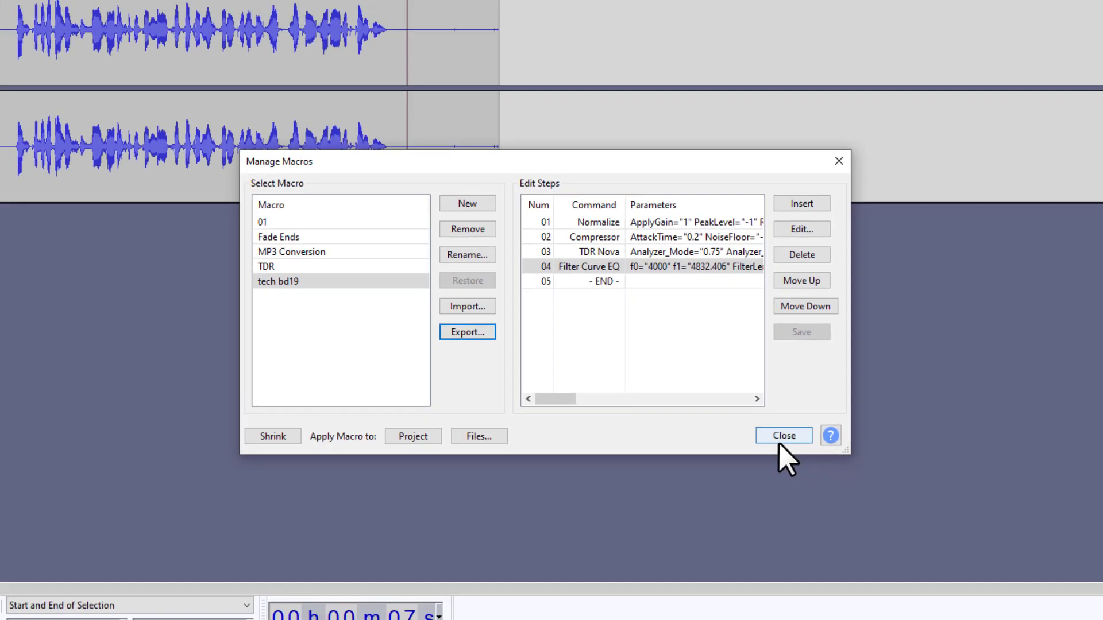
click(828, 437)
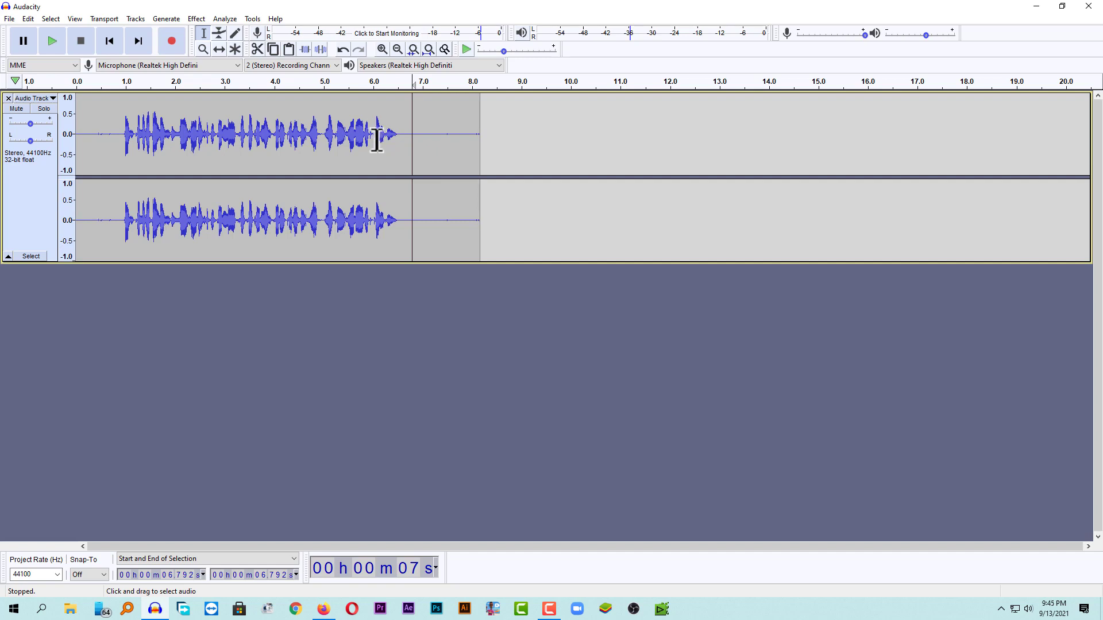
Select the whole audio track, apply the tech bd19 macro to it, and place the cursor just before the speech.
click(252, 145)
click(118, 147)
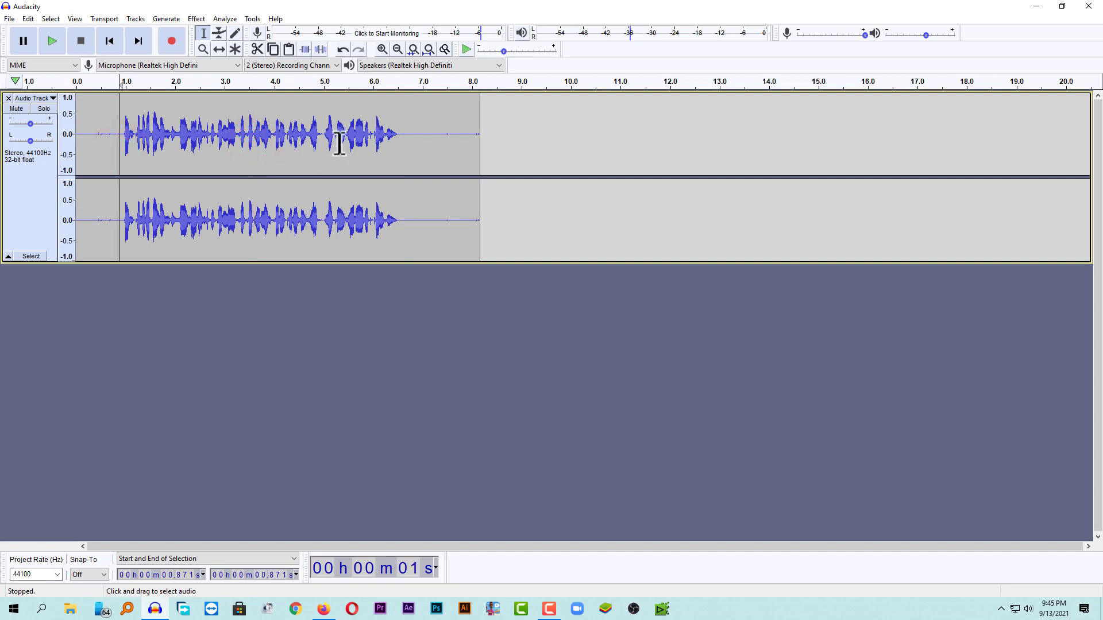
click(33, 172)
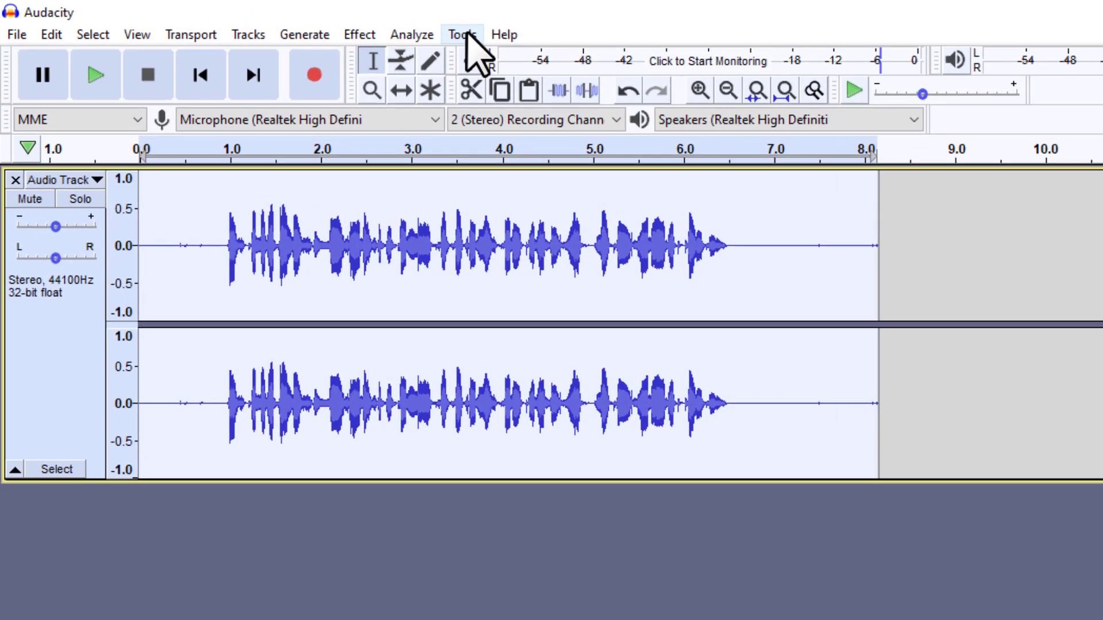
click(253, 19)
mouse_move(506, 115)
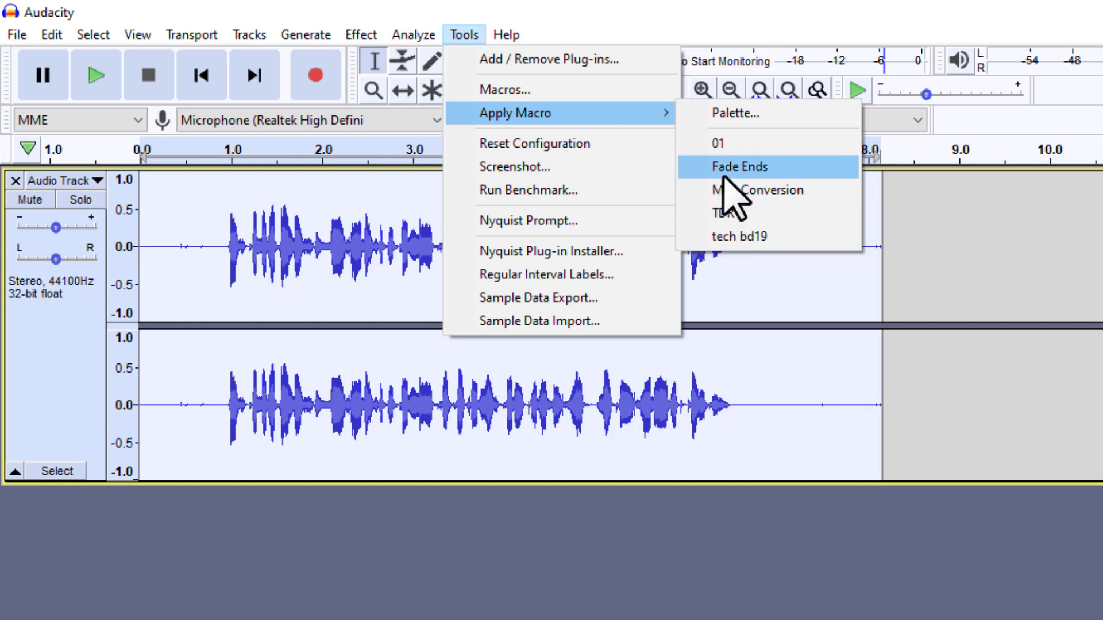
click(767, 237)
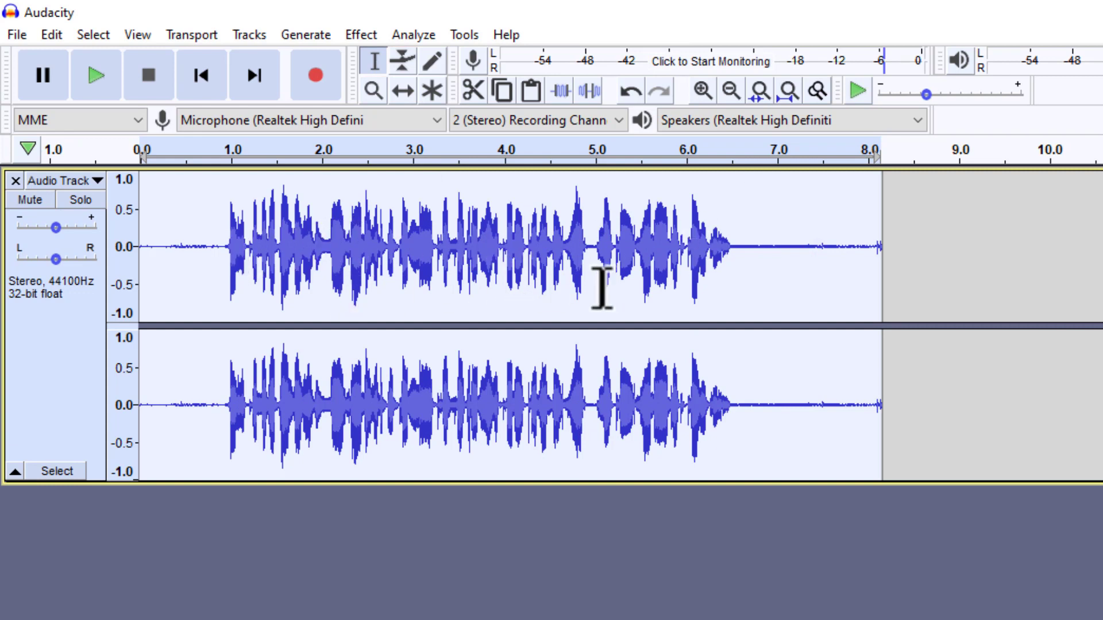
click(211, 247)
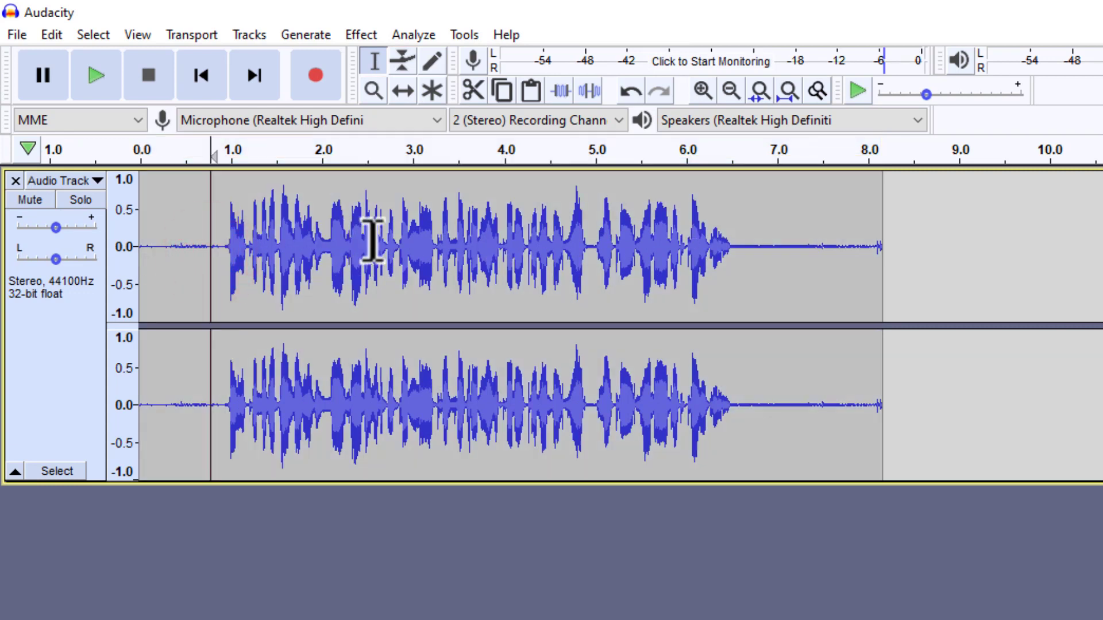
Compare the processed voice with the original by playing the speech before and after undoing the tech bd19 macro.
key(space)
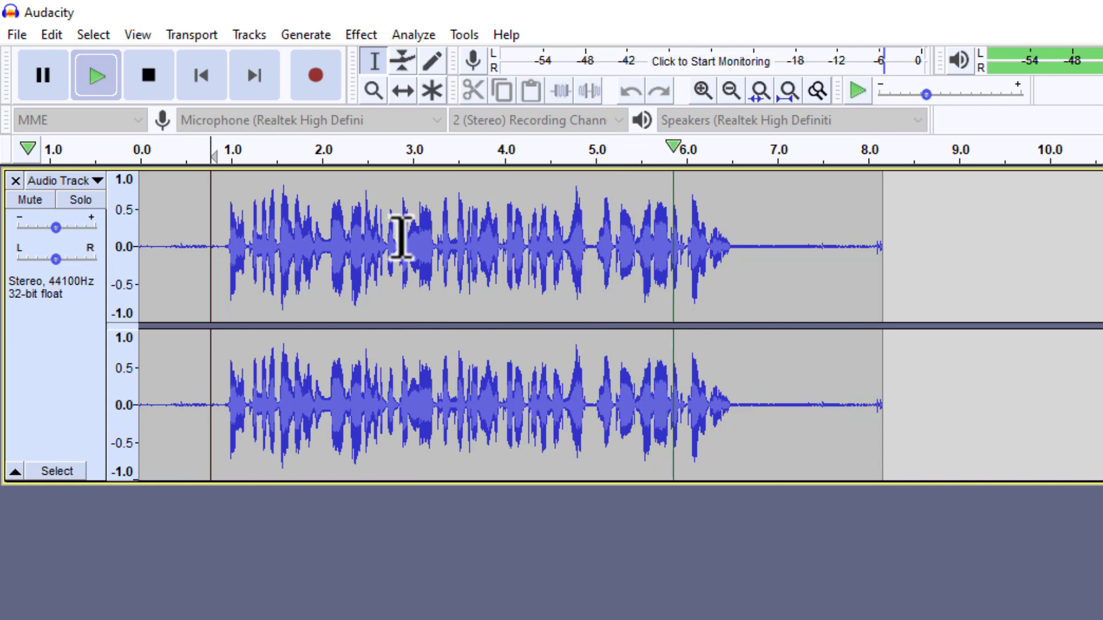
key(space)
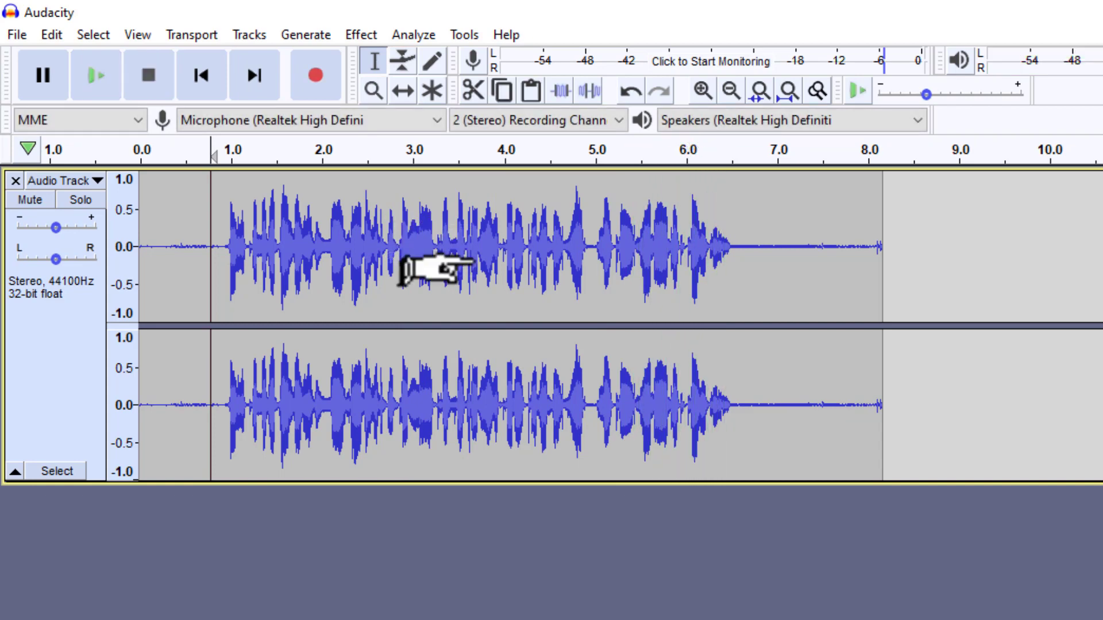
key(ctrl+z)
click(209, 247)
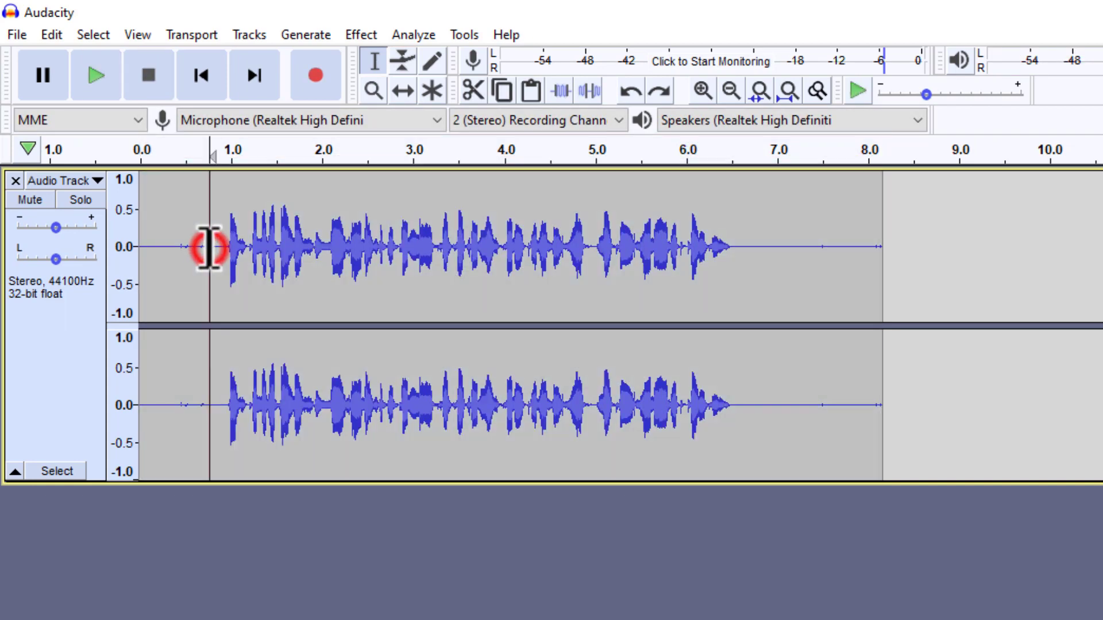
click(187, 255)
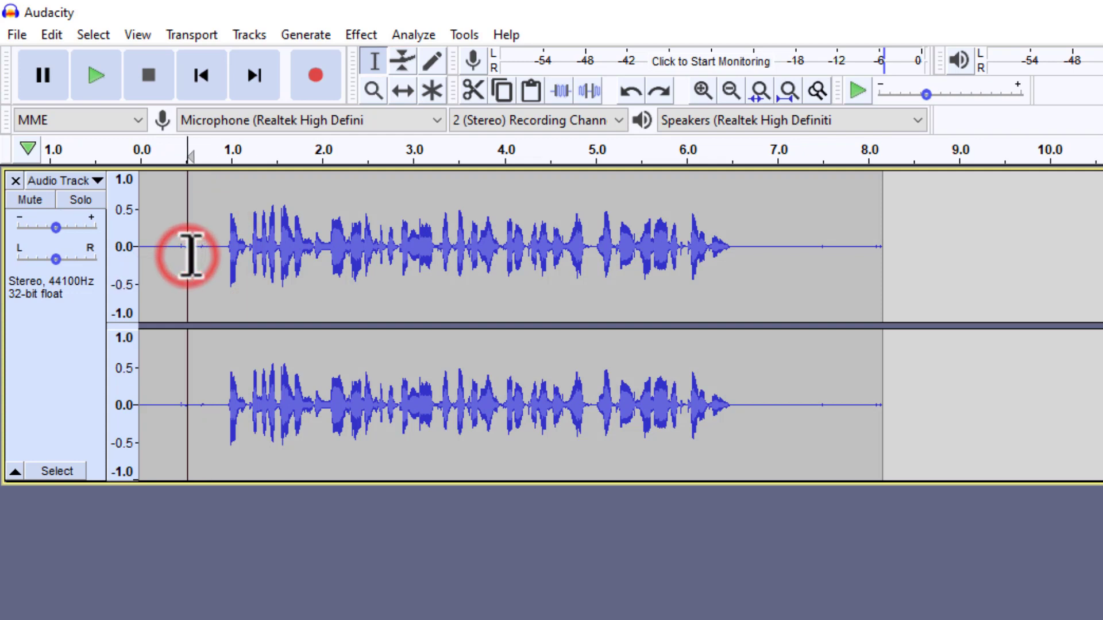
key(space)
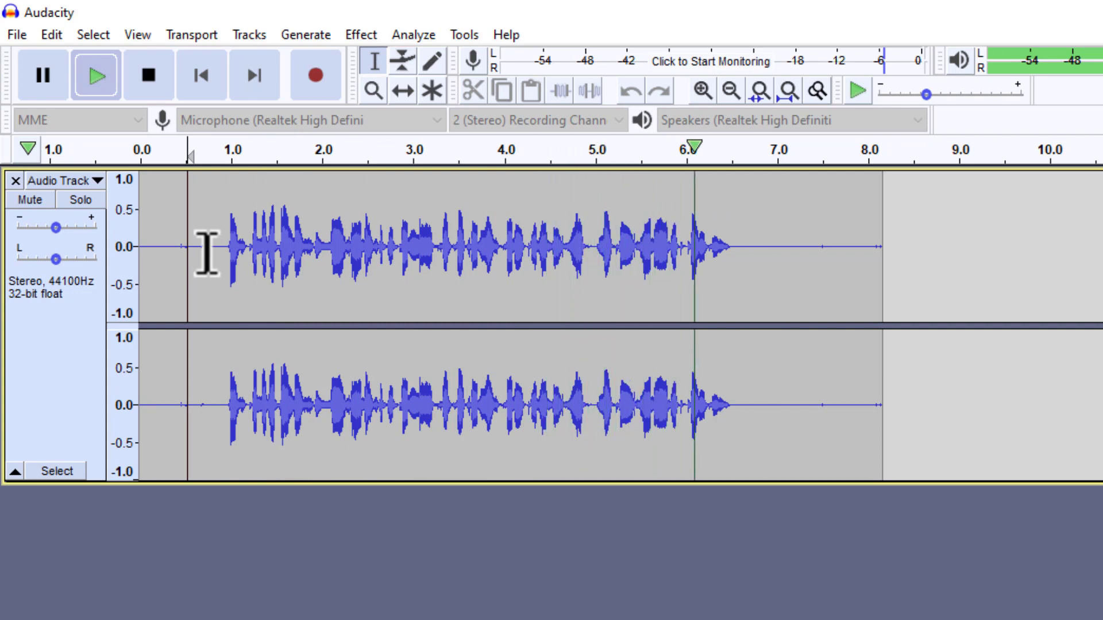
Apply the tech bd19 macro again to the whole audio track and play it from just before the speech.
click(346, 230)
click(73, 319)
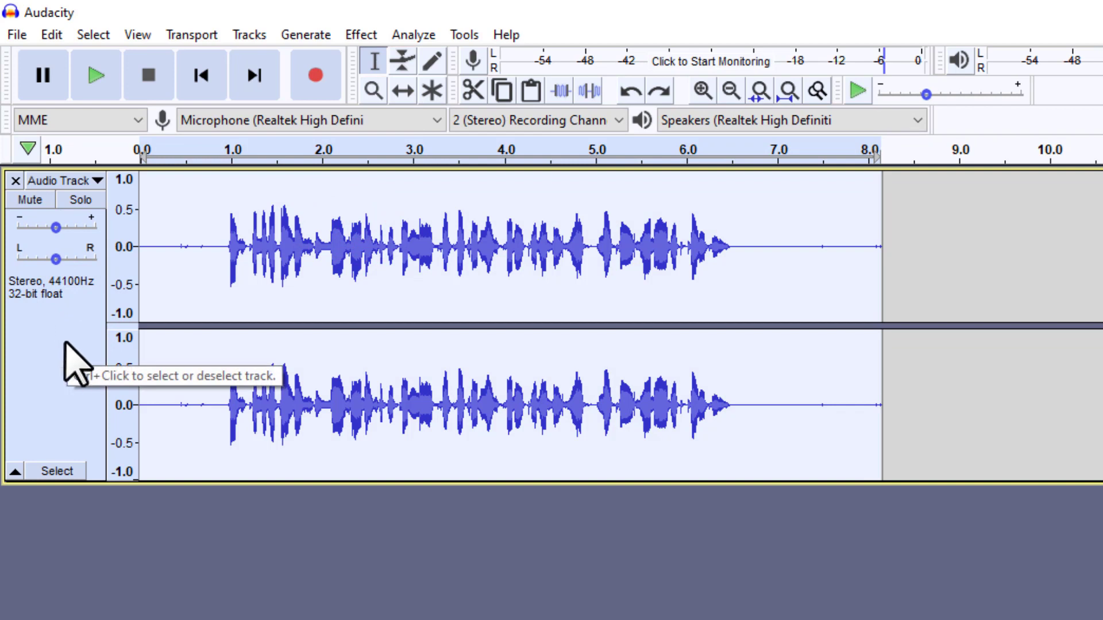
click(464, 35)
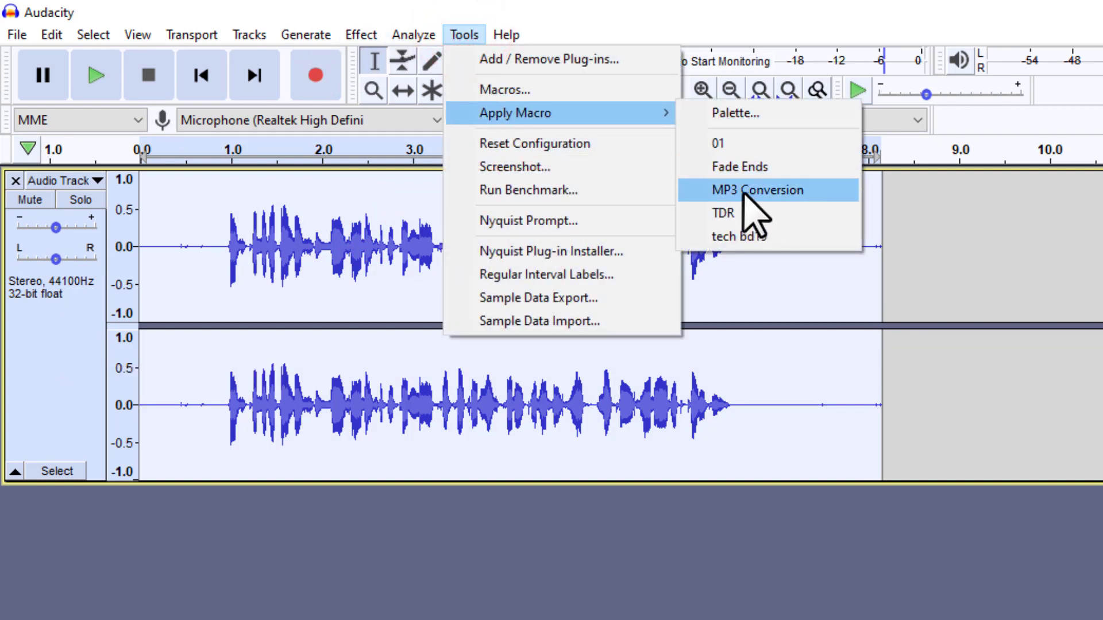
click(755, 237)
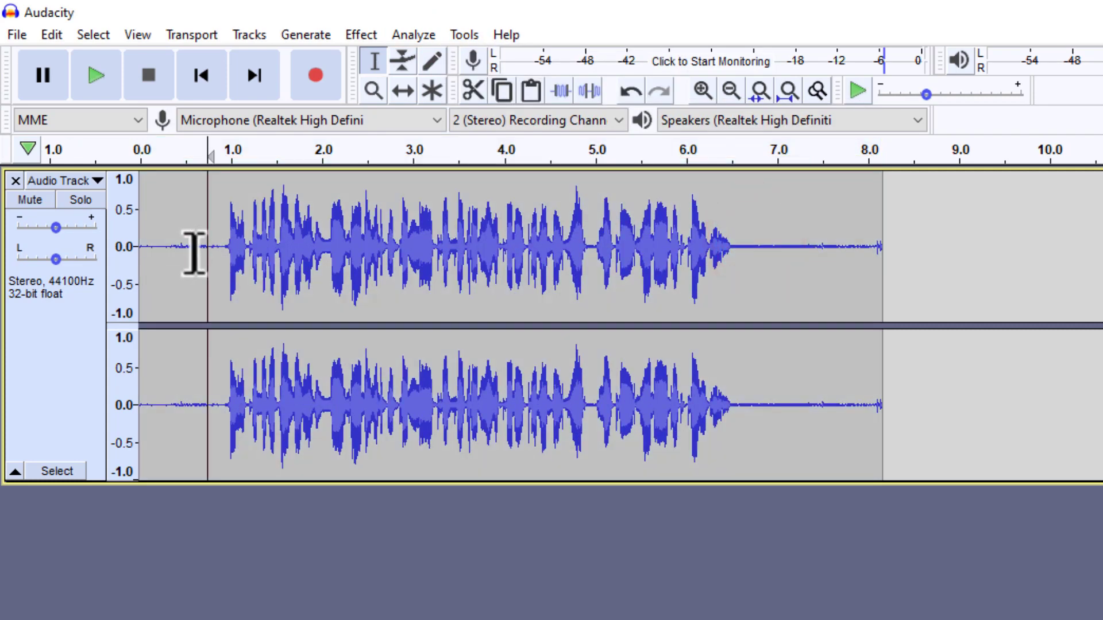
click(191, 247)
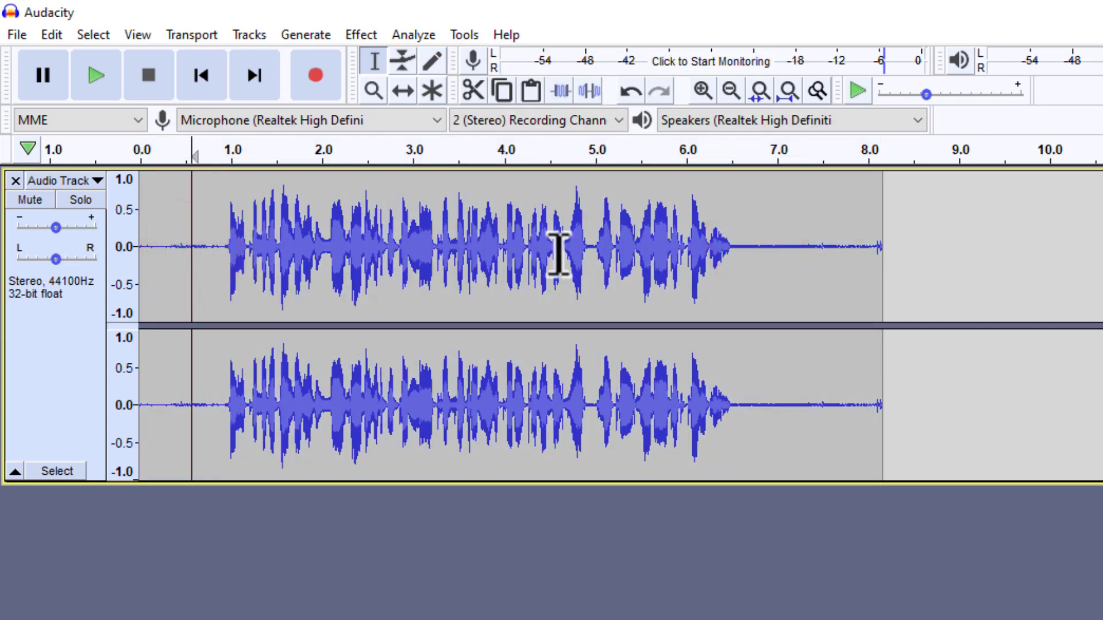
key(space)
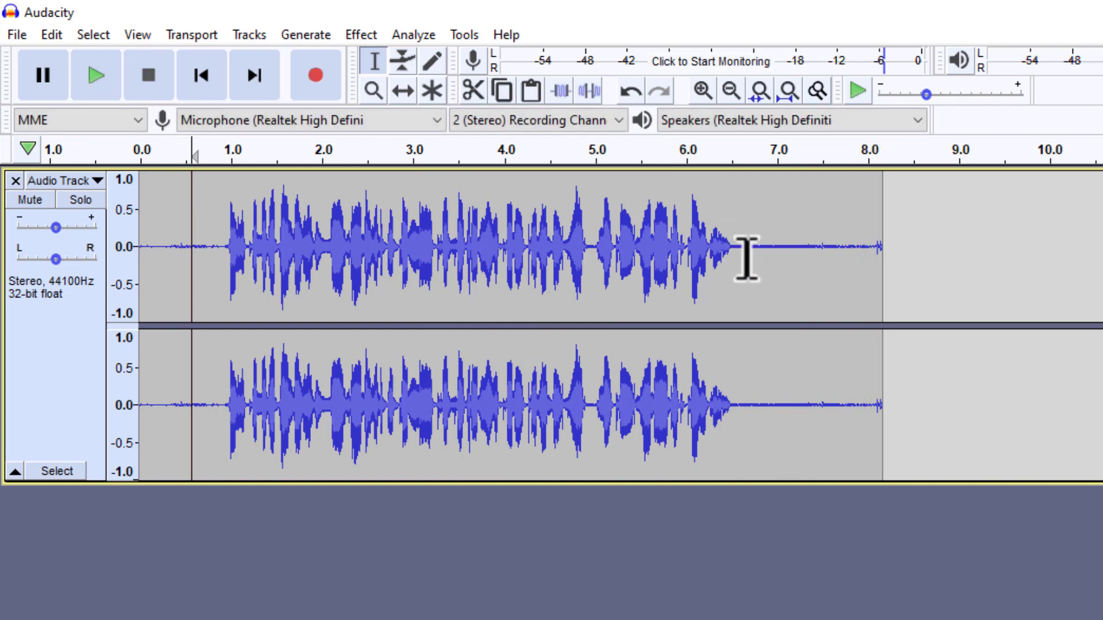
Capture a noise profile from the silent stretch after the speech, about 6.65 to 7.49 s, with Noise Reduction.
drag(746, 255, 819, 276)
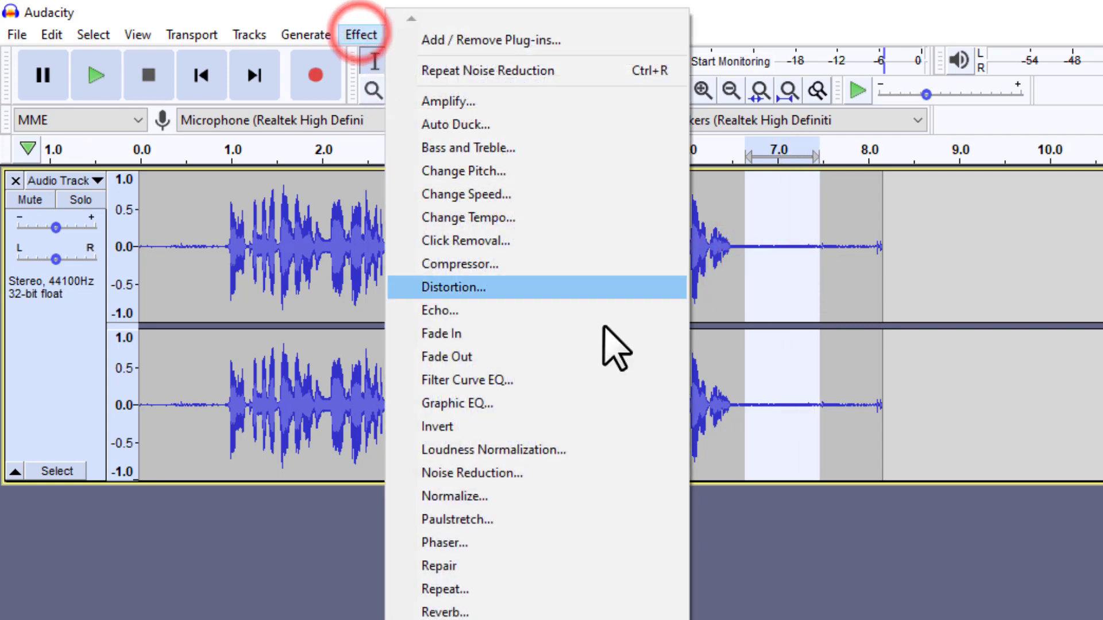
click(513, 472)
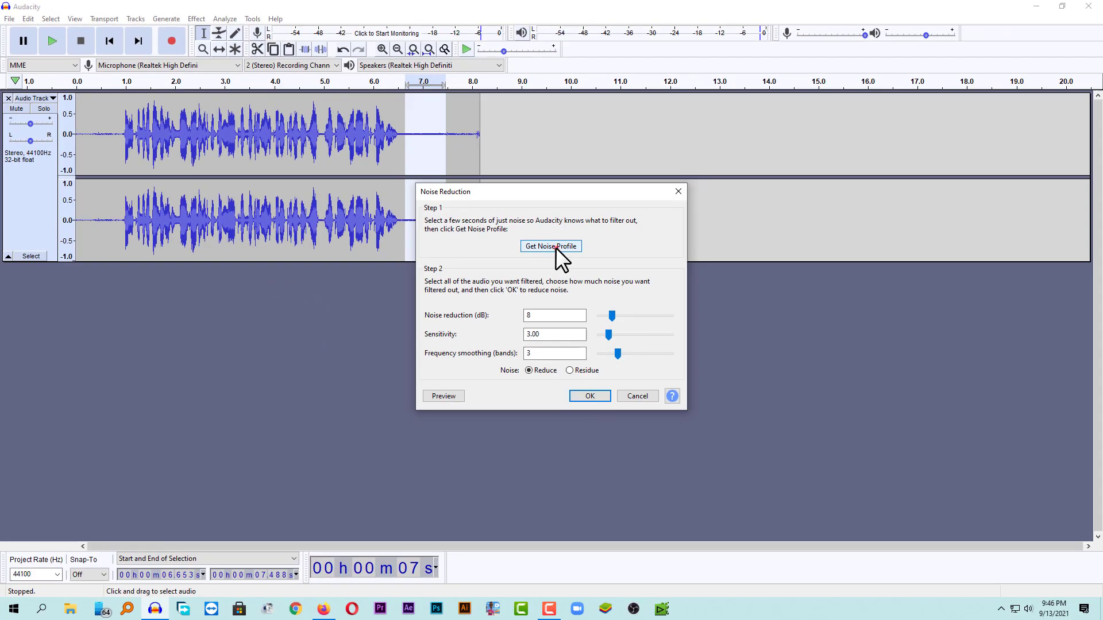
click(555, 247)
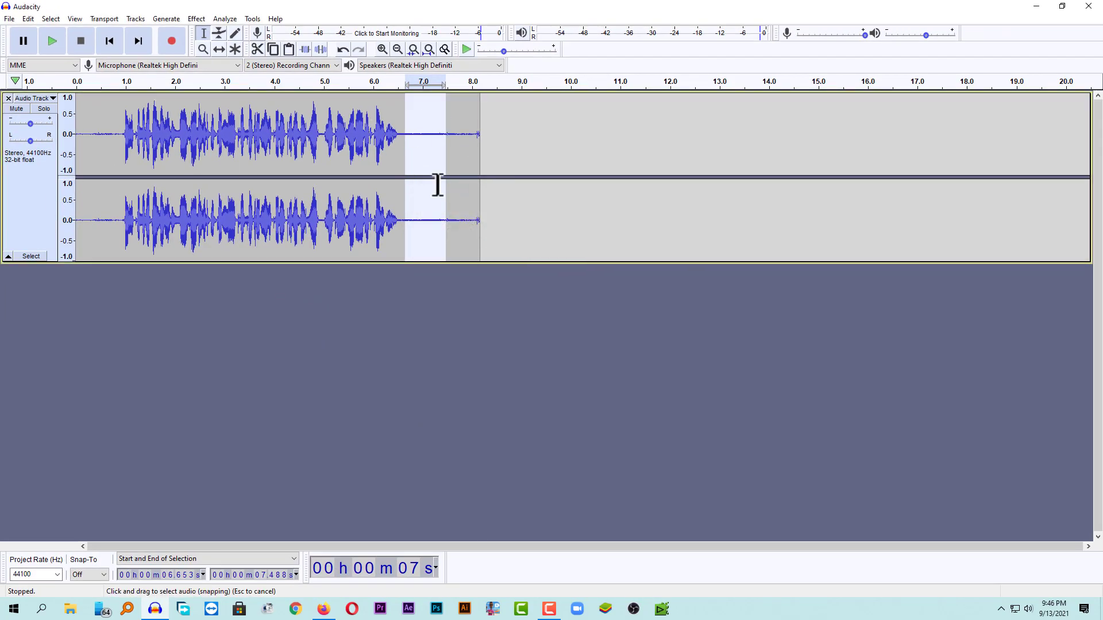
Apply Noise Reduction of 8 dB, sensitivity 3.00 and 3 smoothing bands to the whole track, and play the speech.
click(17, 178)
click(204, 16)
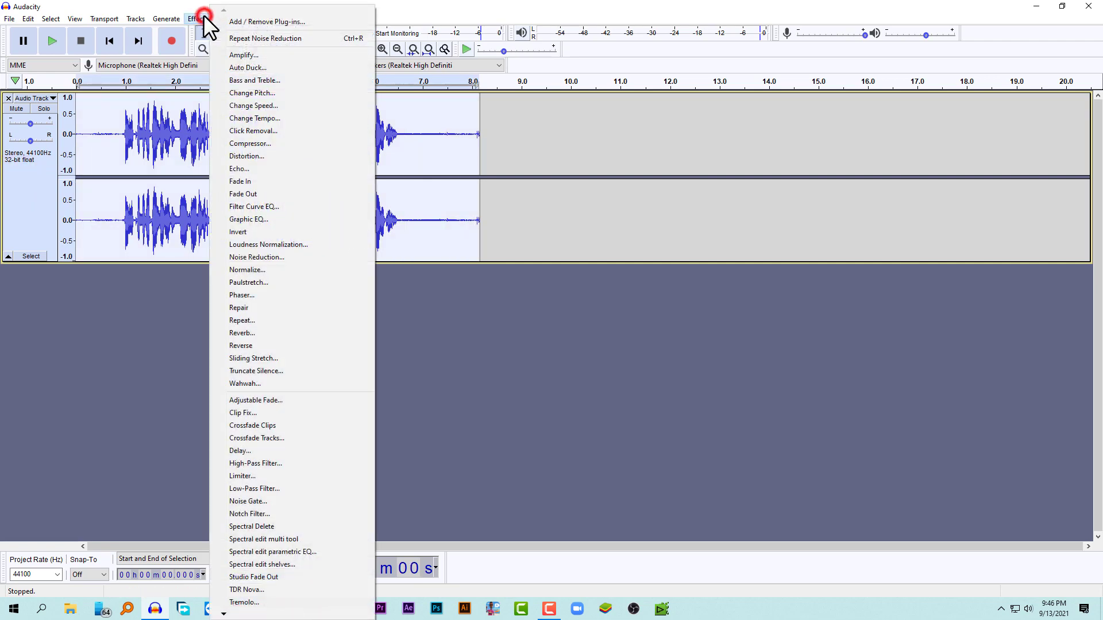
click(289, 257)
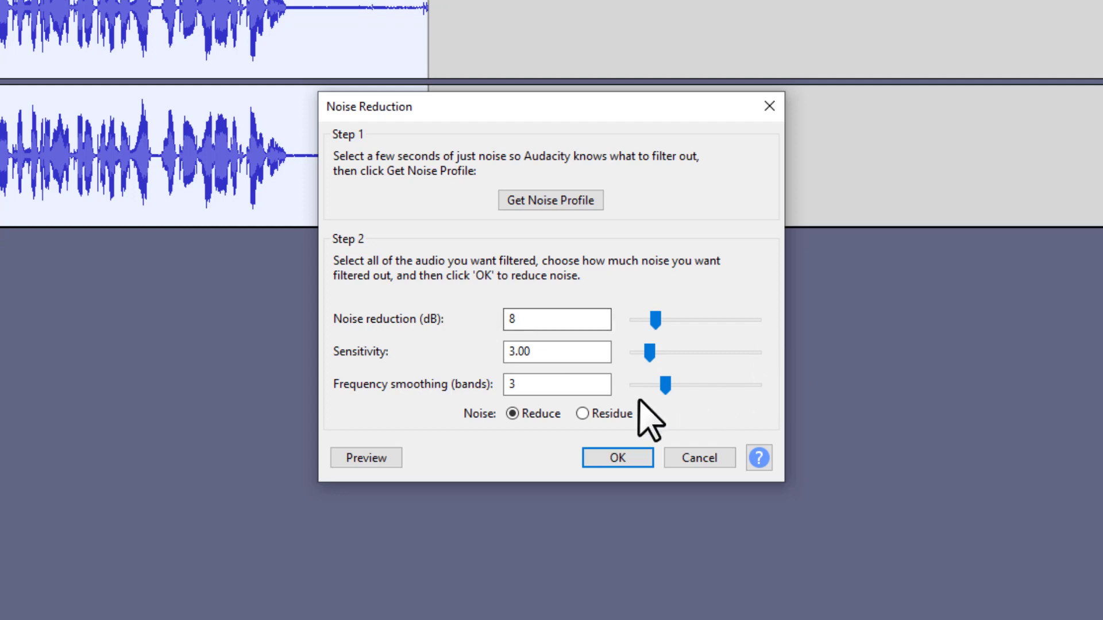
click(613, 450)
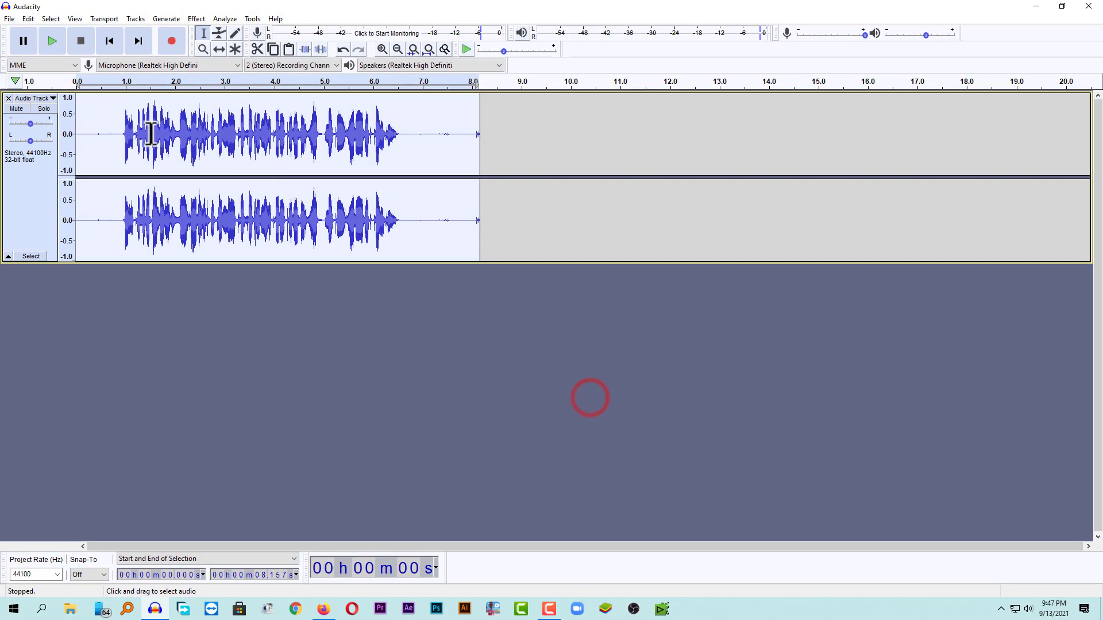
click(121, 128)
key(space)
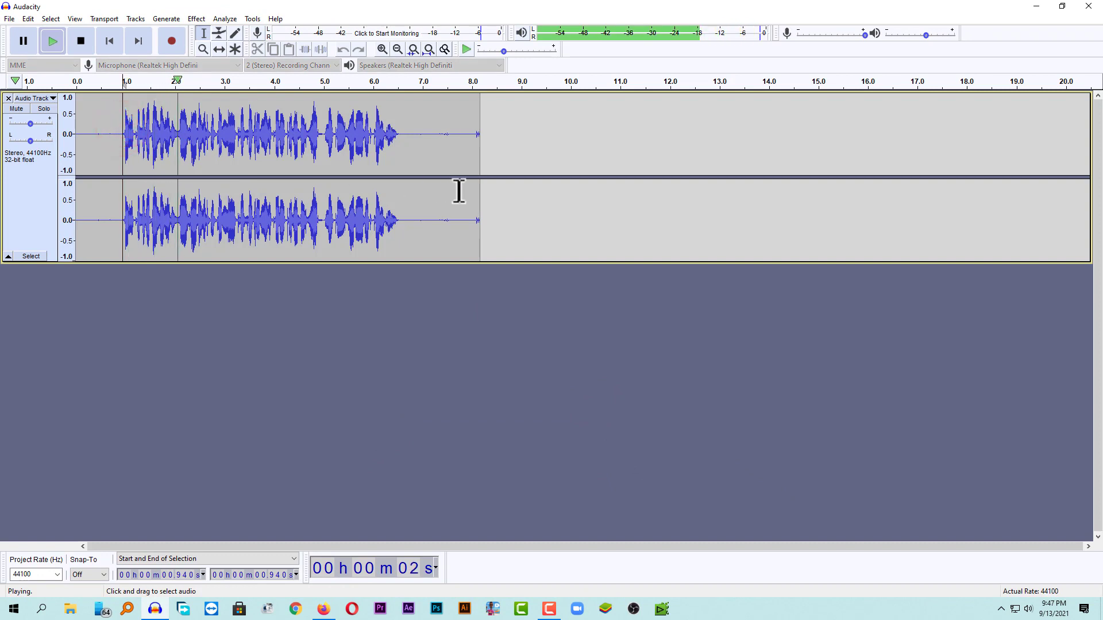